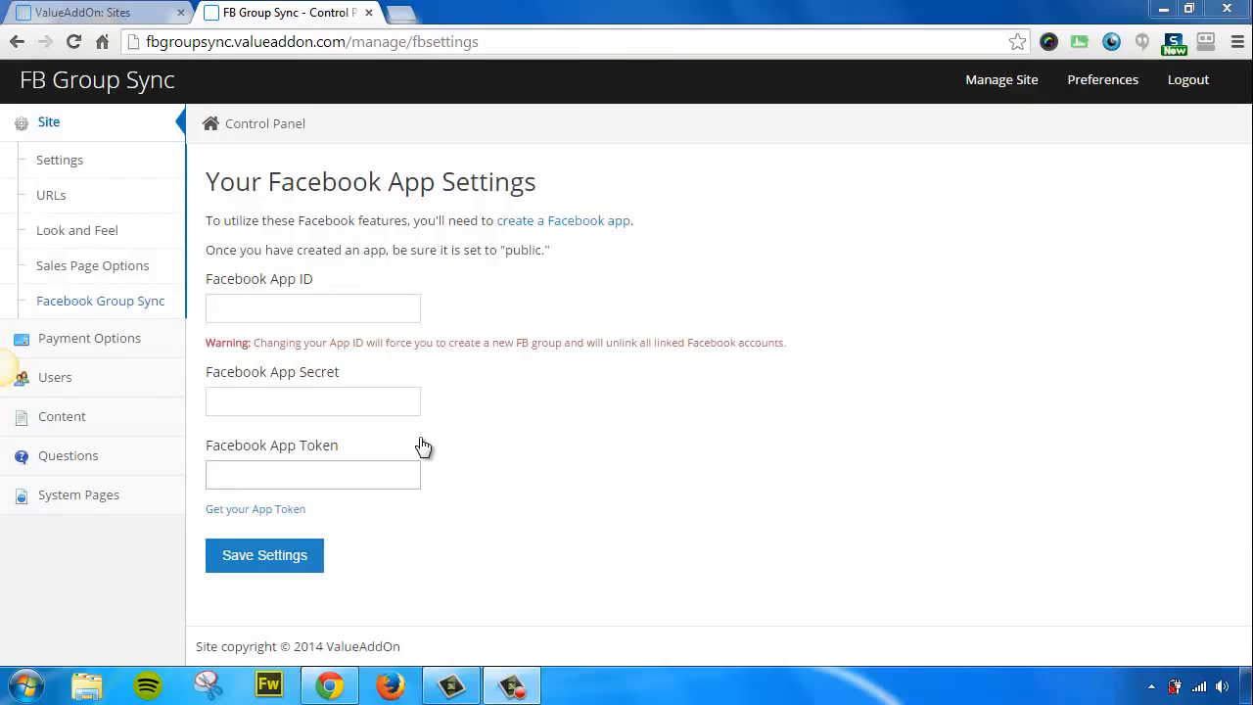
Open Facebook for Developers in a new tab and choose Apps > Add a New App.
{"action": "left_click", "coordinate": [584, 224]}
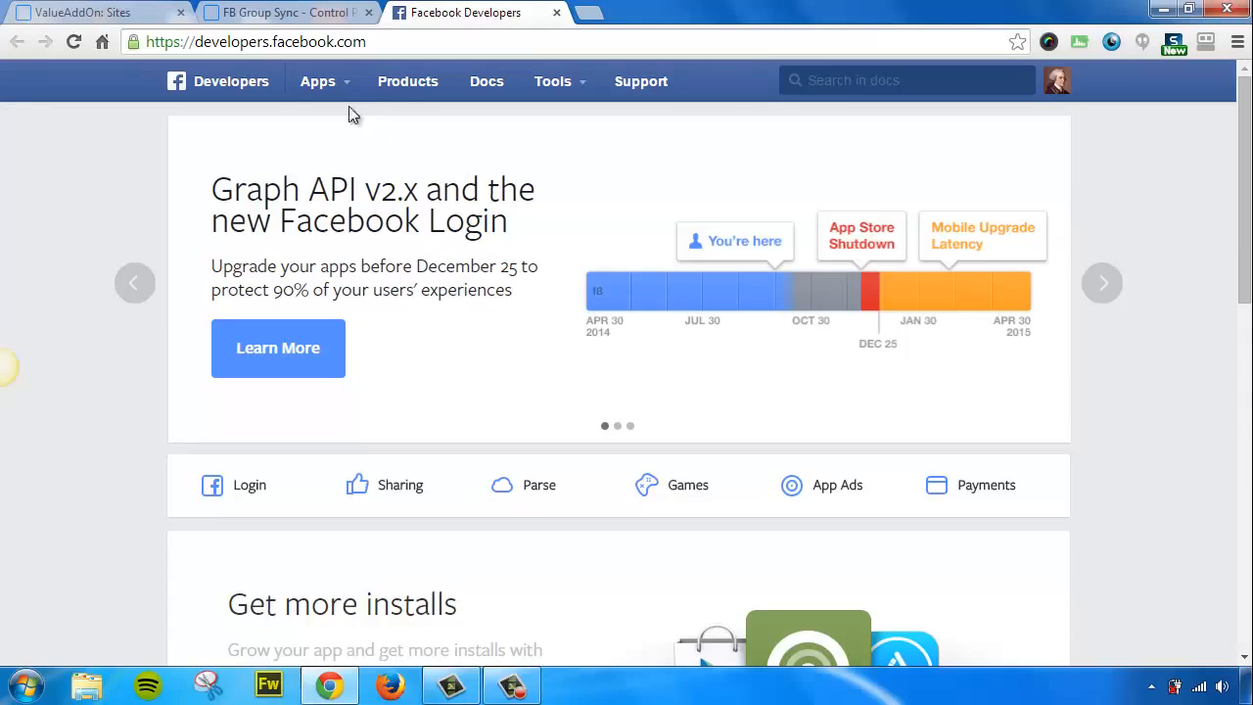
{"action": "mouse_move", "coordinate": [330, 91]}
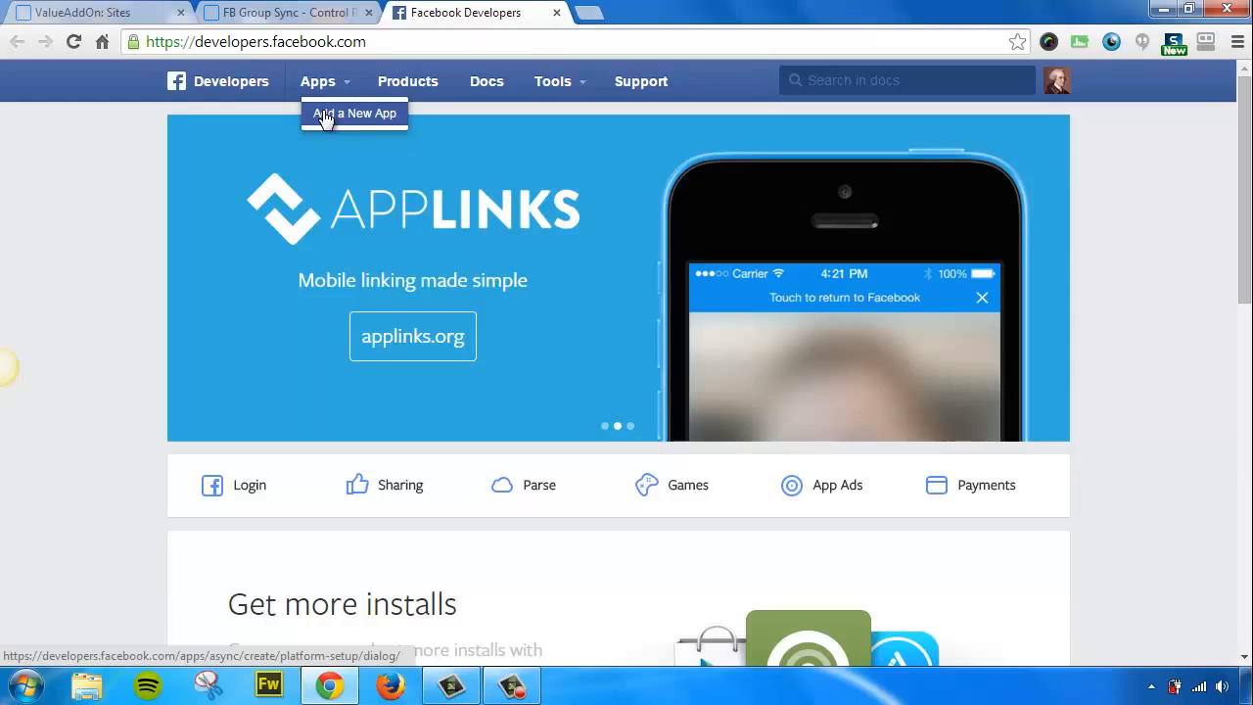
{"action": "left_click", "coordinate": [347, 118]}
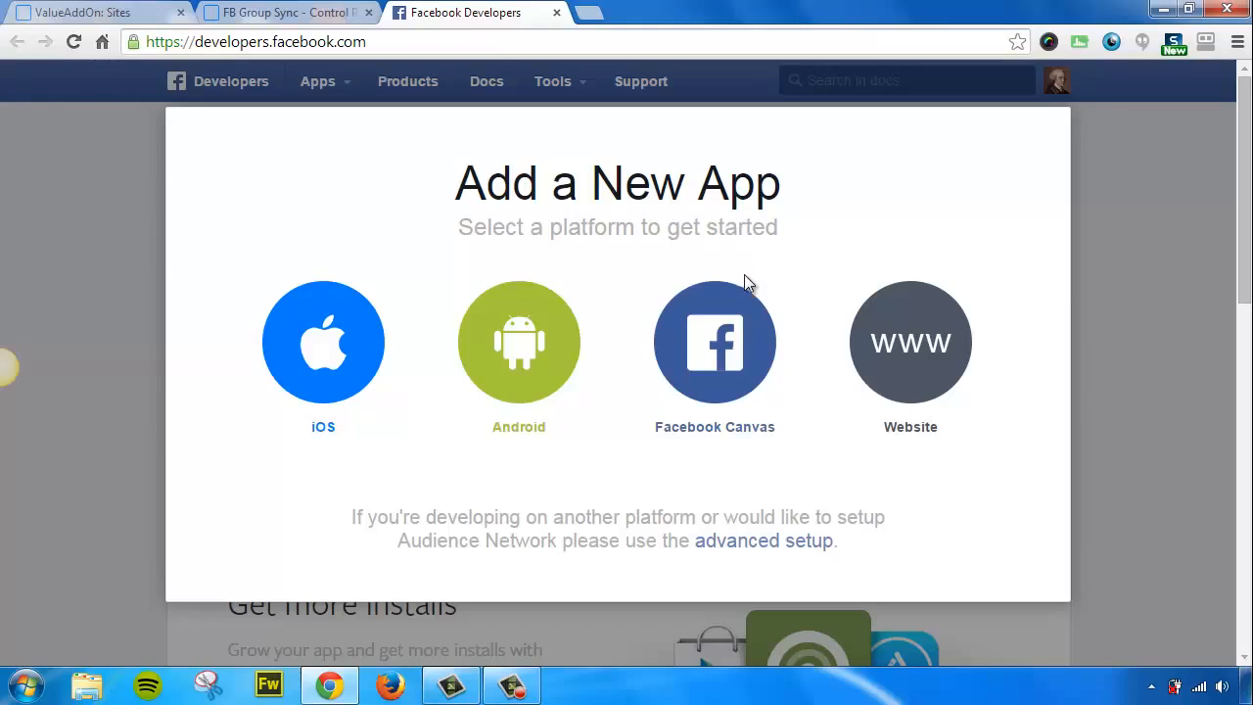
In advanced setup, enter the display name 'FB Group Sync' and submit the app ID form.
{"action": "left_click", "coordinate": [749, 544]}
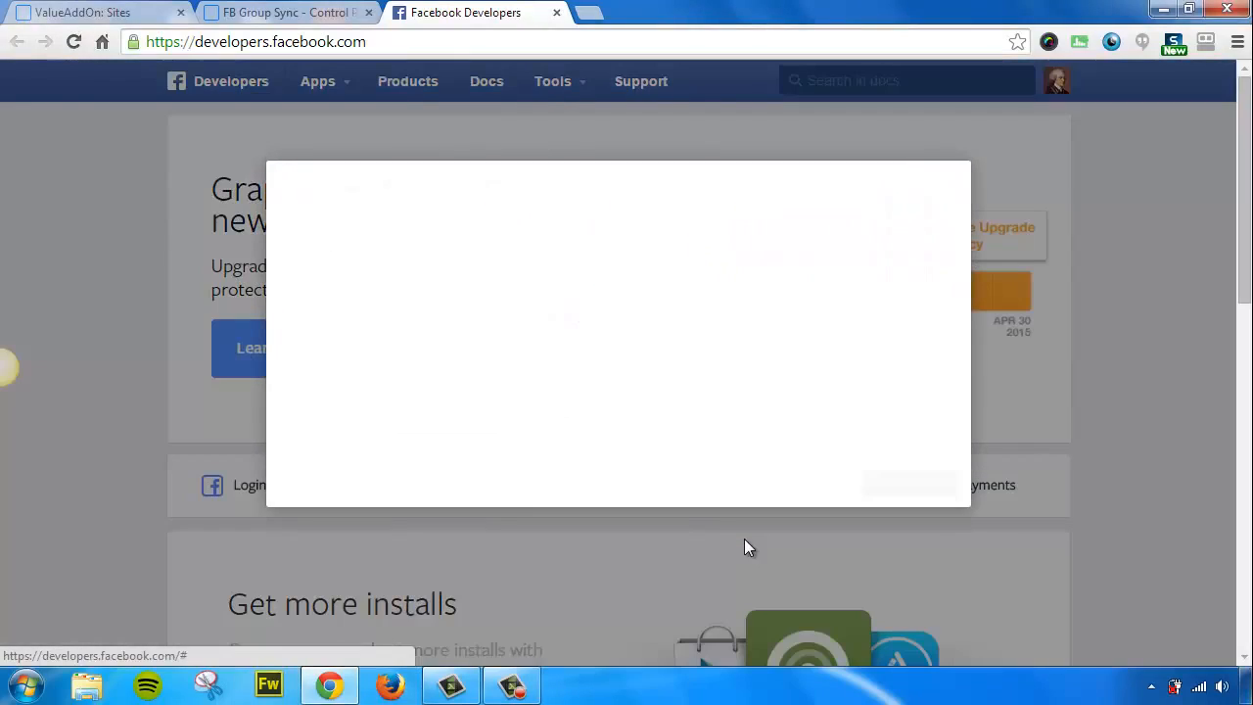
{"action": "left_click", "coordinate": [383, 282]}
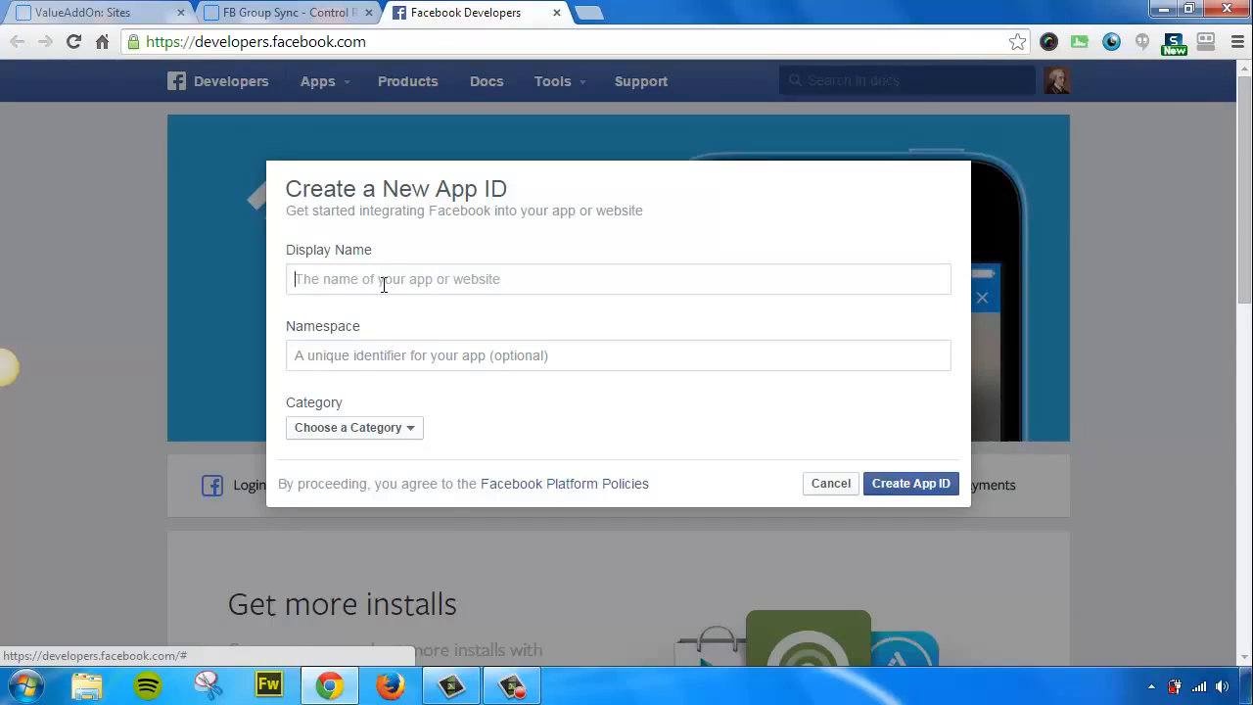
{"action": "type", "text": "FB Group"}
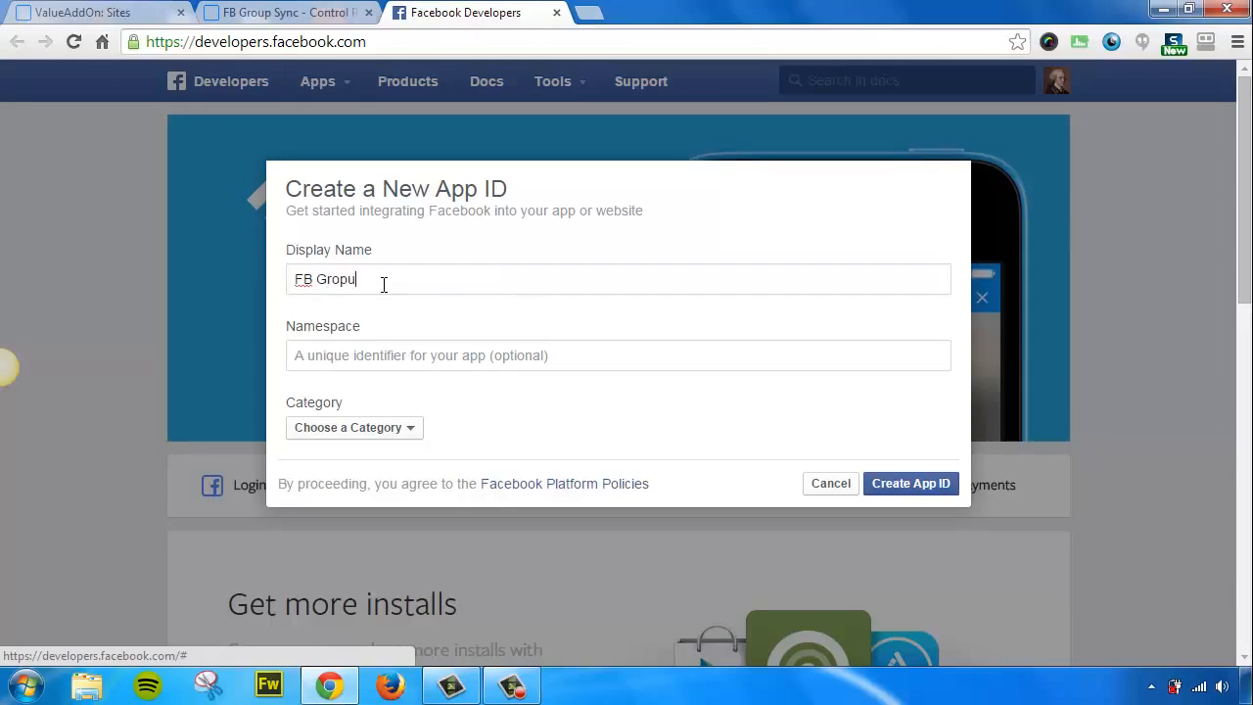
{"action": "key", "text": "BackSpace"}
{"action": "key", "text": "BackSpace"}
{"action": "type", "text": "up Sync"}
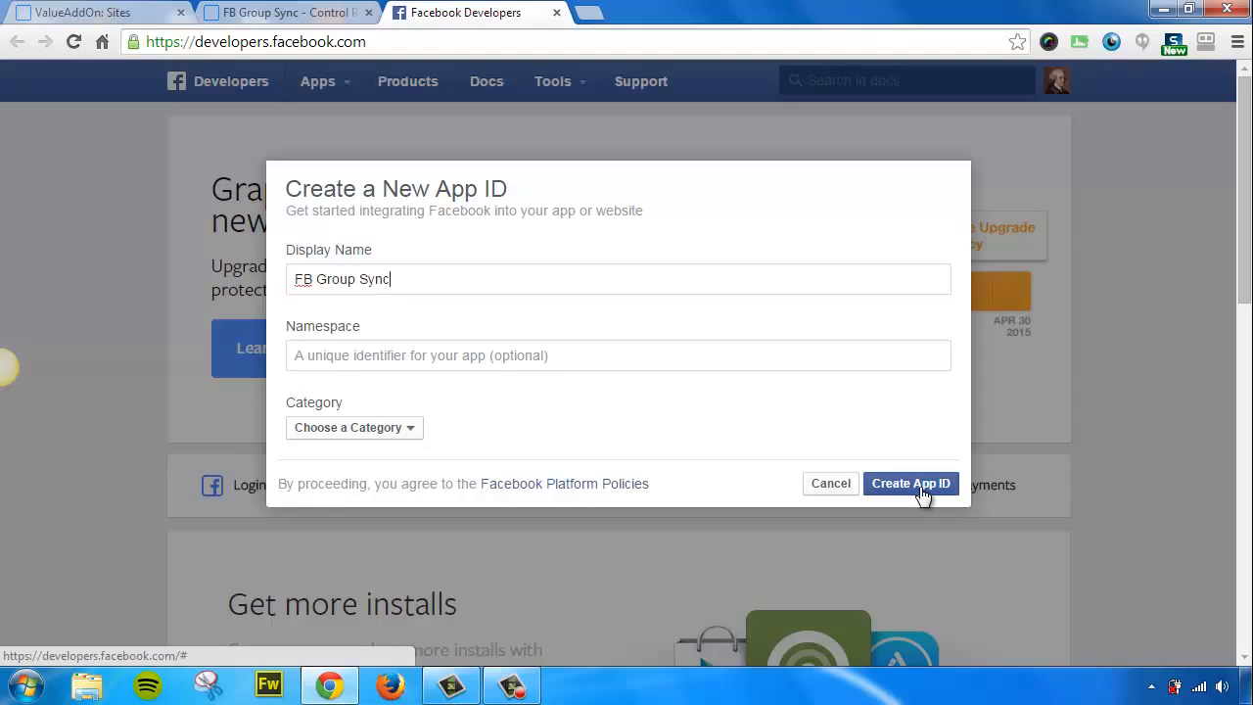
{"action": "left_click", "coordinate": [920, 493]}
Drop the disallowed 'FB' prefix so the name is 'Group Sync', choose category Education, and resubmit.
{"action": "mouse_move", "coordinate": [936, 281]}
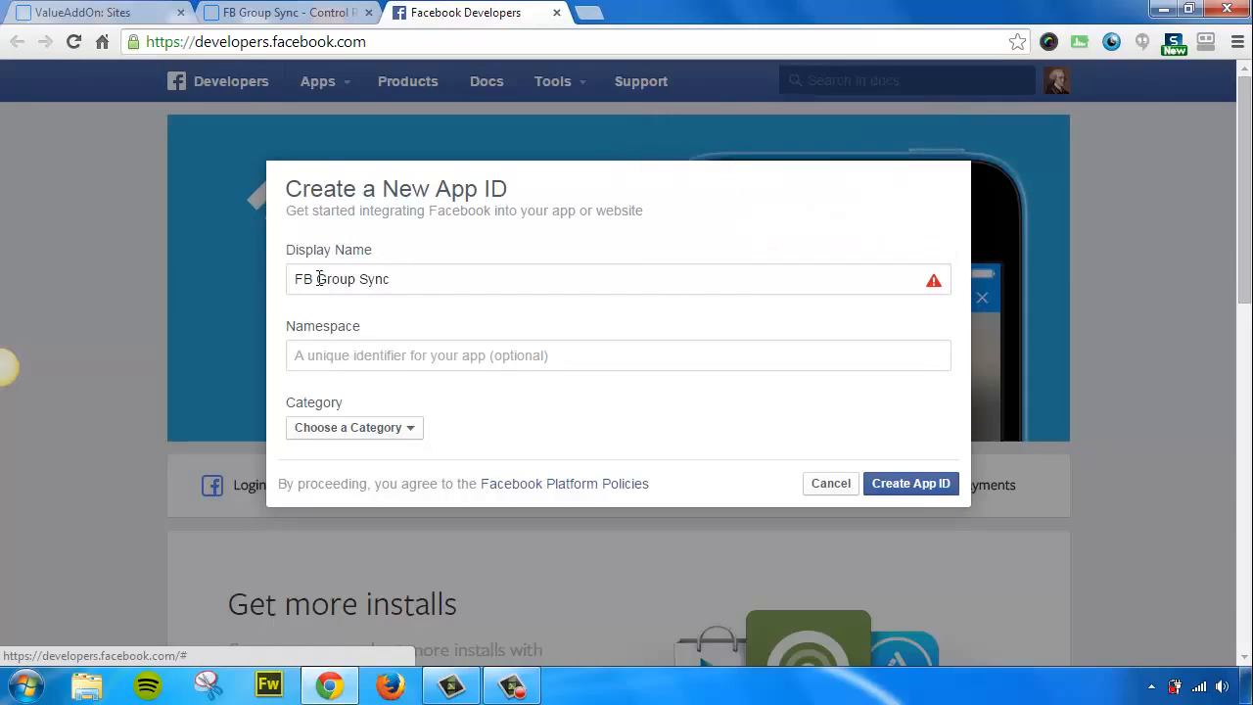
{"action": "left_click_drag", "start_coordinate": [316, 279], "coordinate": [257, 282]}
{"action": "key", "text": "BackSpace"}
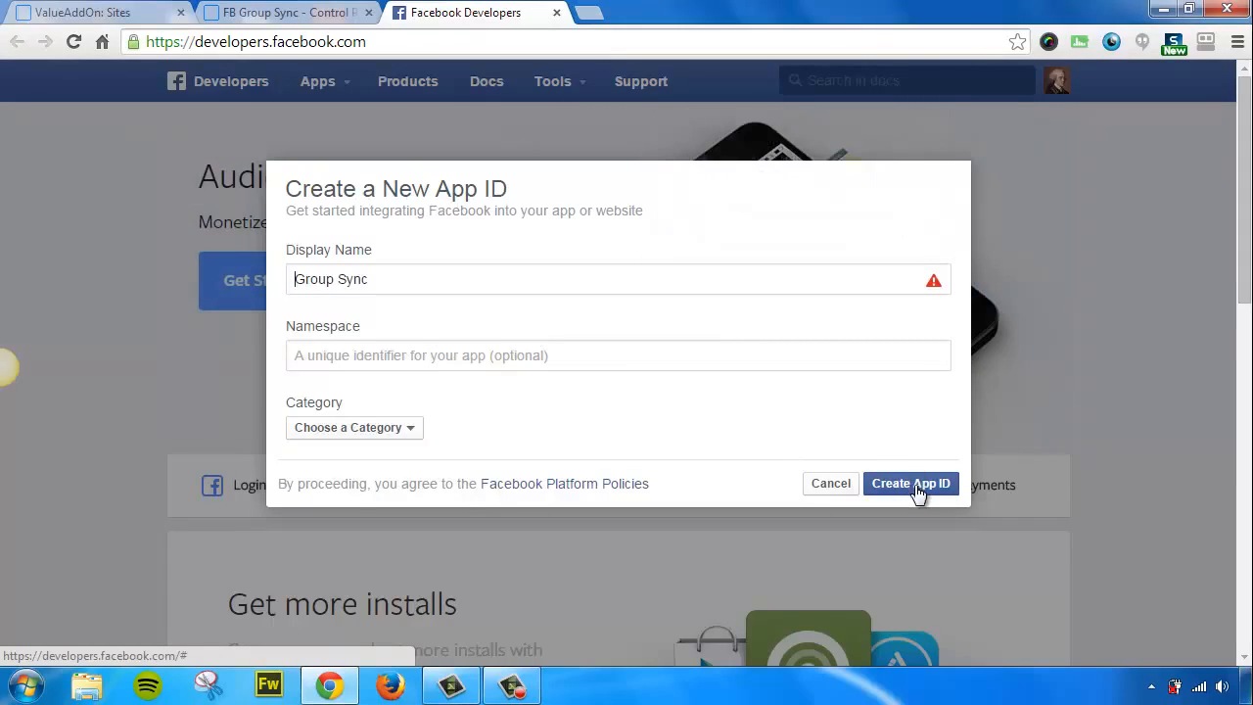
{"action": "left_click", "coordinate": [911, 489]}
{"action": "left_click", "coordinate": [385, 438]}
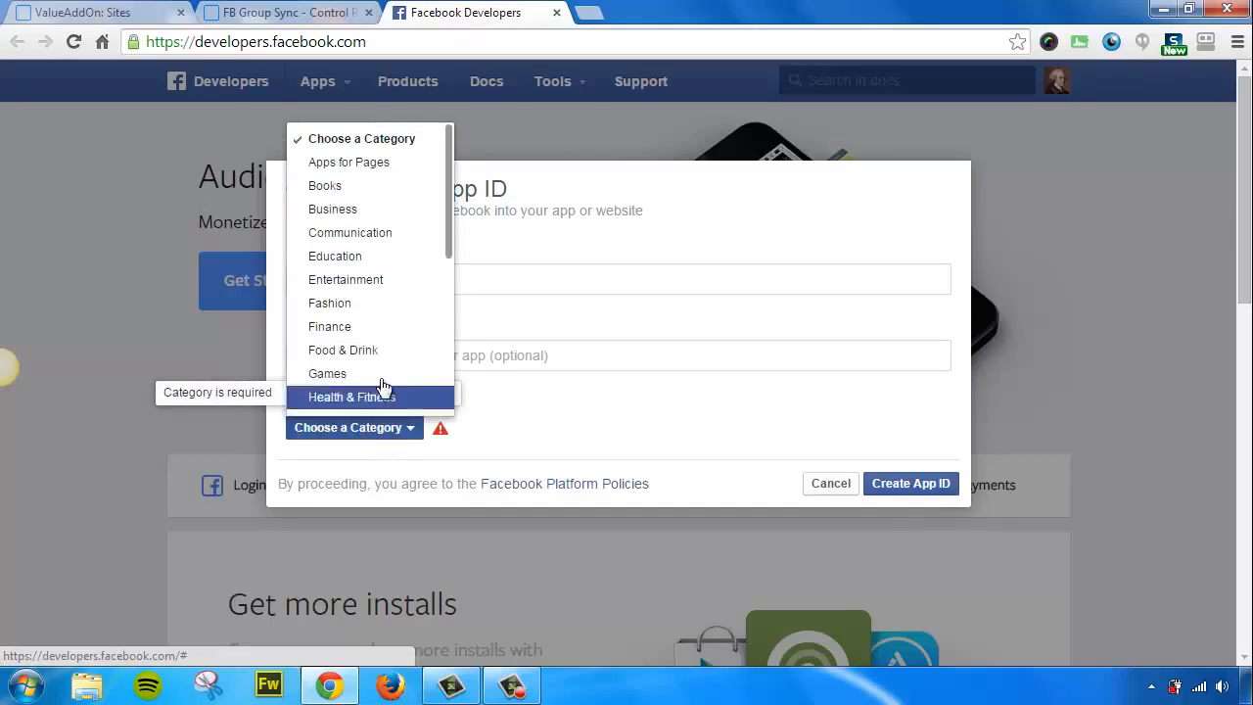
{"action": "left_click", "coordinate": [367, 263]}
{"action": "left_click", "coordinate": [885, 484]}
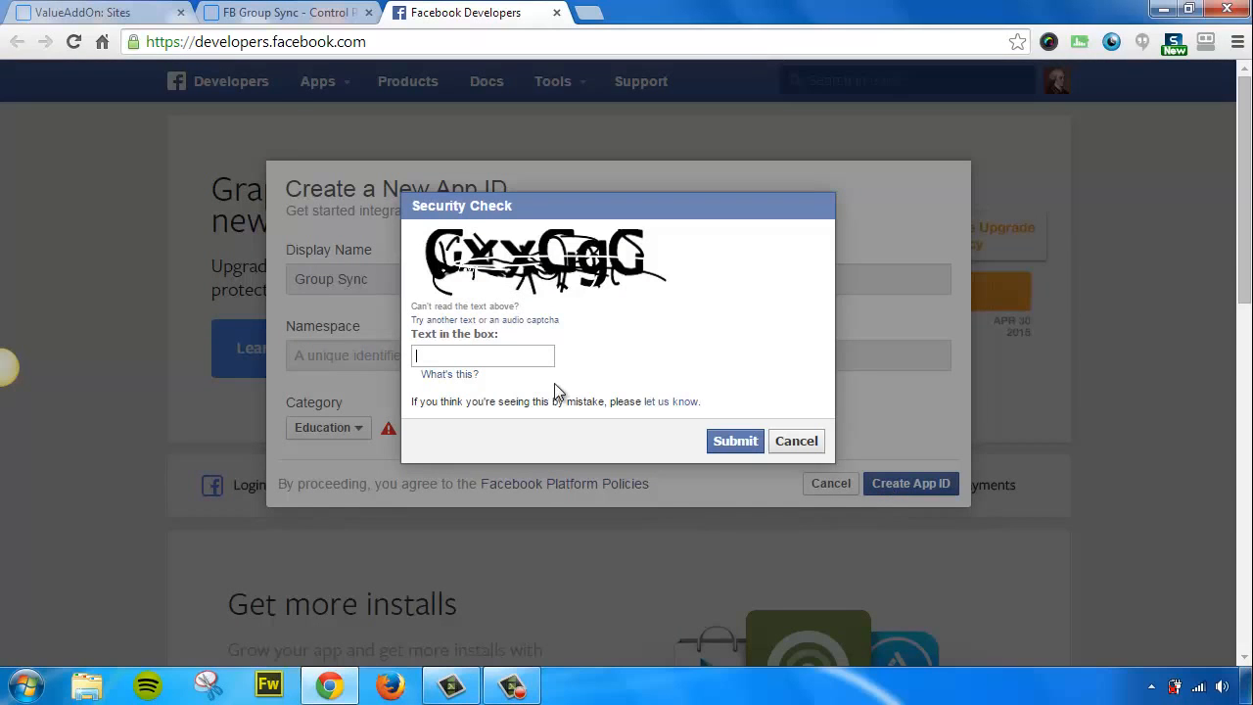
Answer the security check captcha, retrying with the new image ('vf9mguy') until it is accepted.
{"action": "type", "text": "cxxcgc"}
{"action": "left_click", "coordinate": [721, 445]}
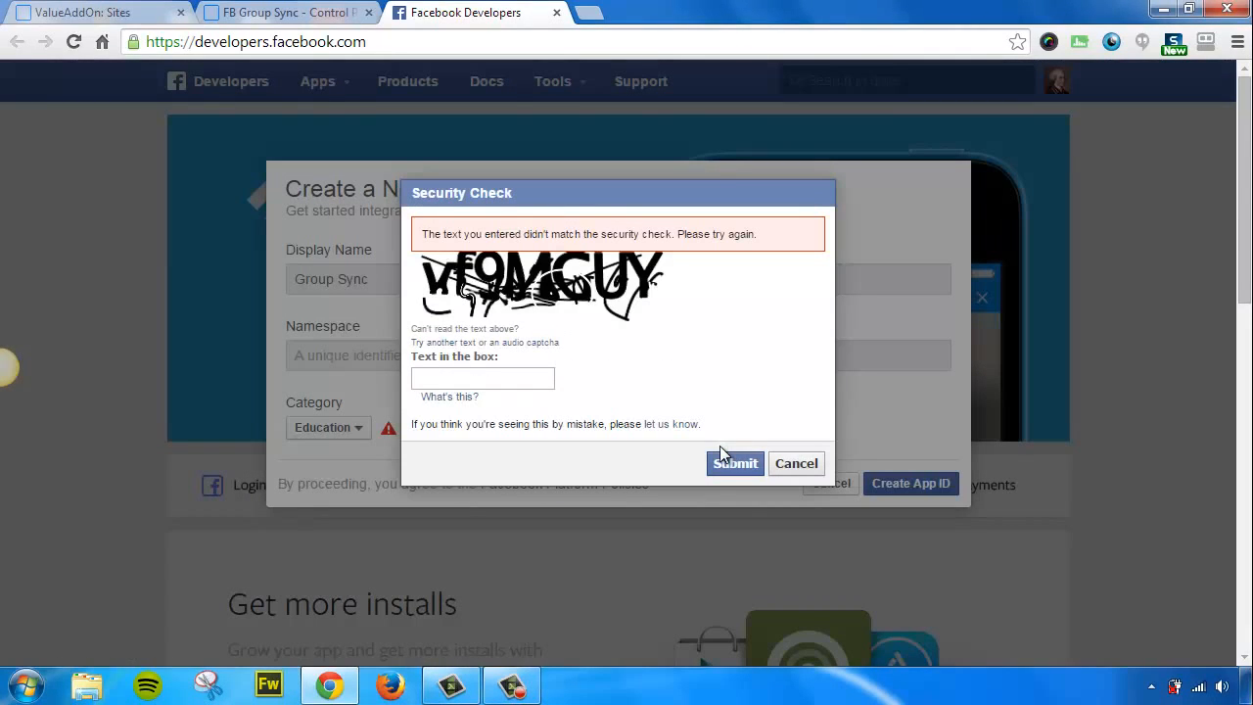
{"action": "type", "text": "vf9mguy"}
{"action": "left_click", "coordinate": [723, 456]}
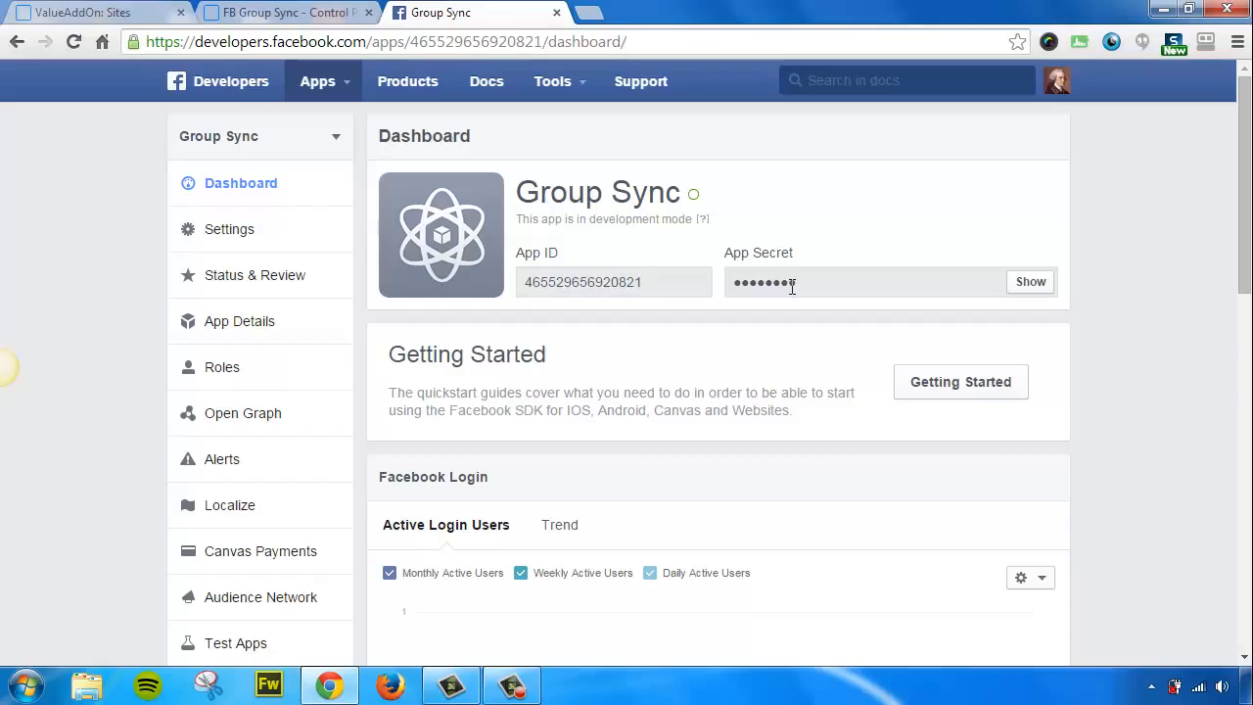
Enter the contact e-mail address in the app's Settings, then return to the FB Group Sync control panel.
{"action": "left_click", "coordinate": [219, 228]}
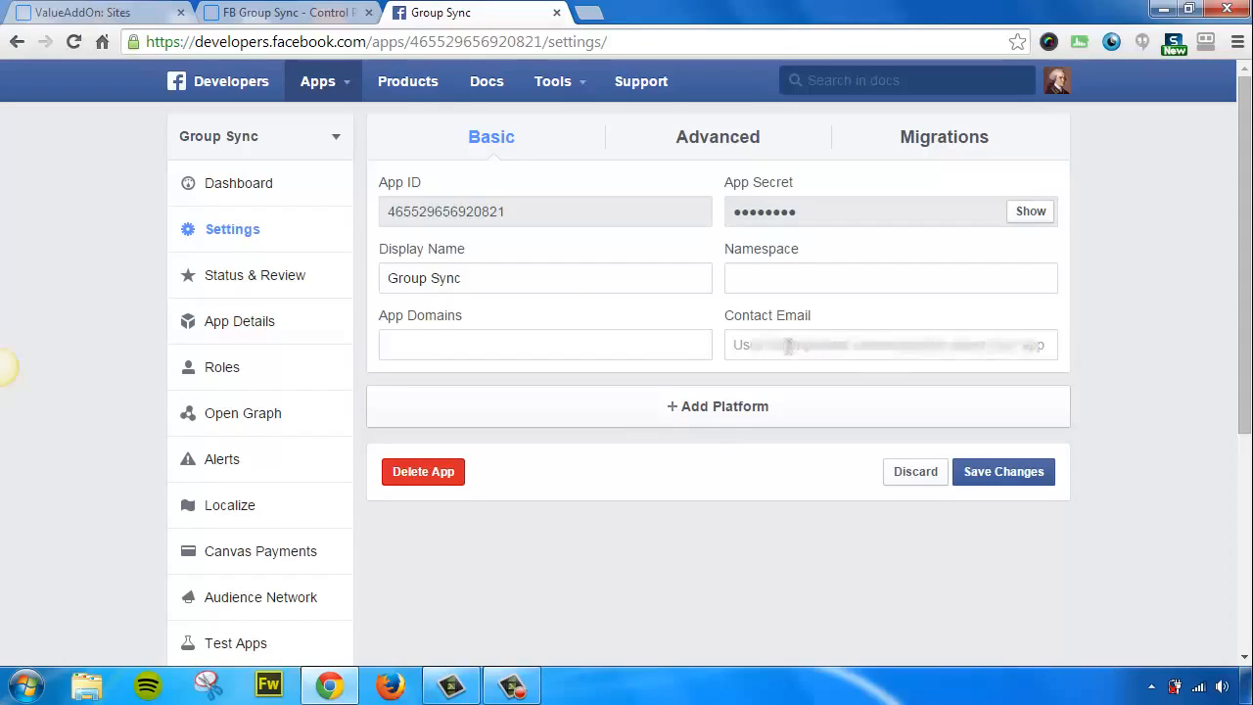
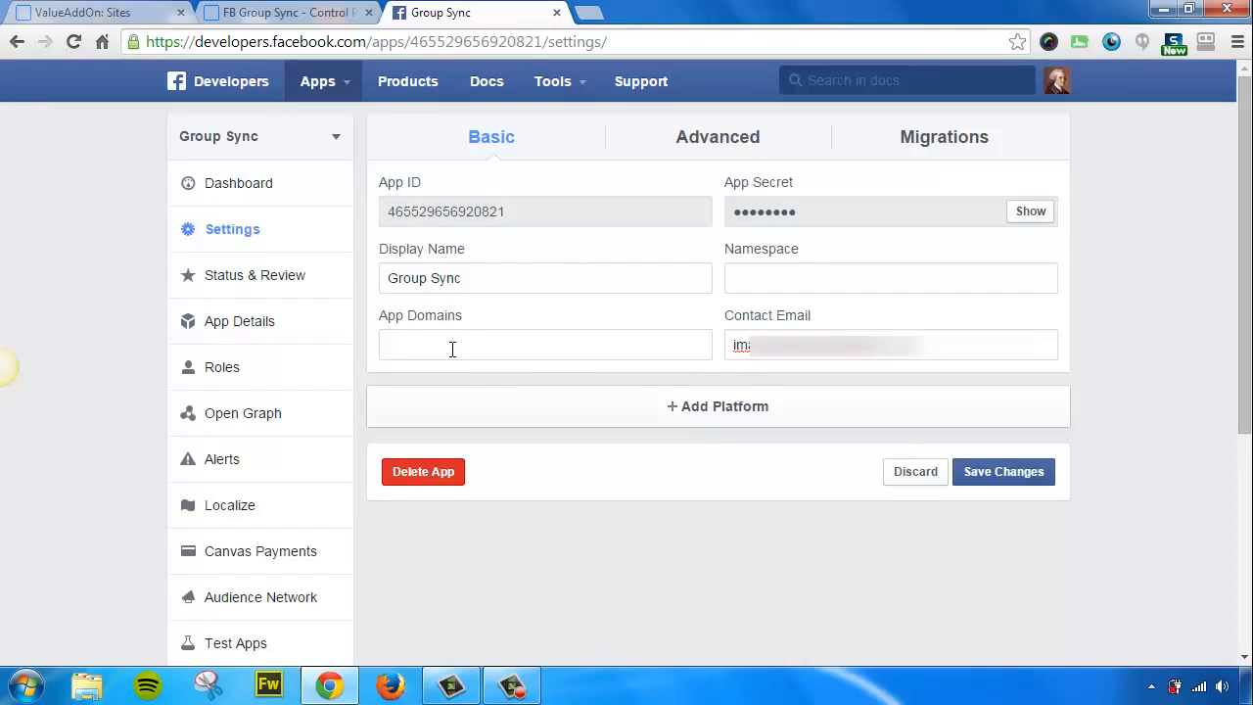
{"action": "left_click", "coordinate": [311, 14]}
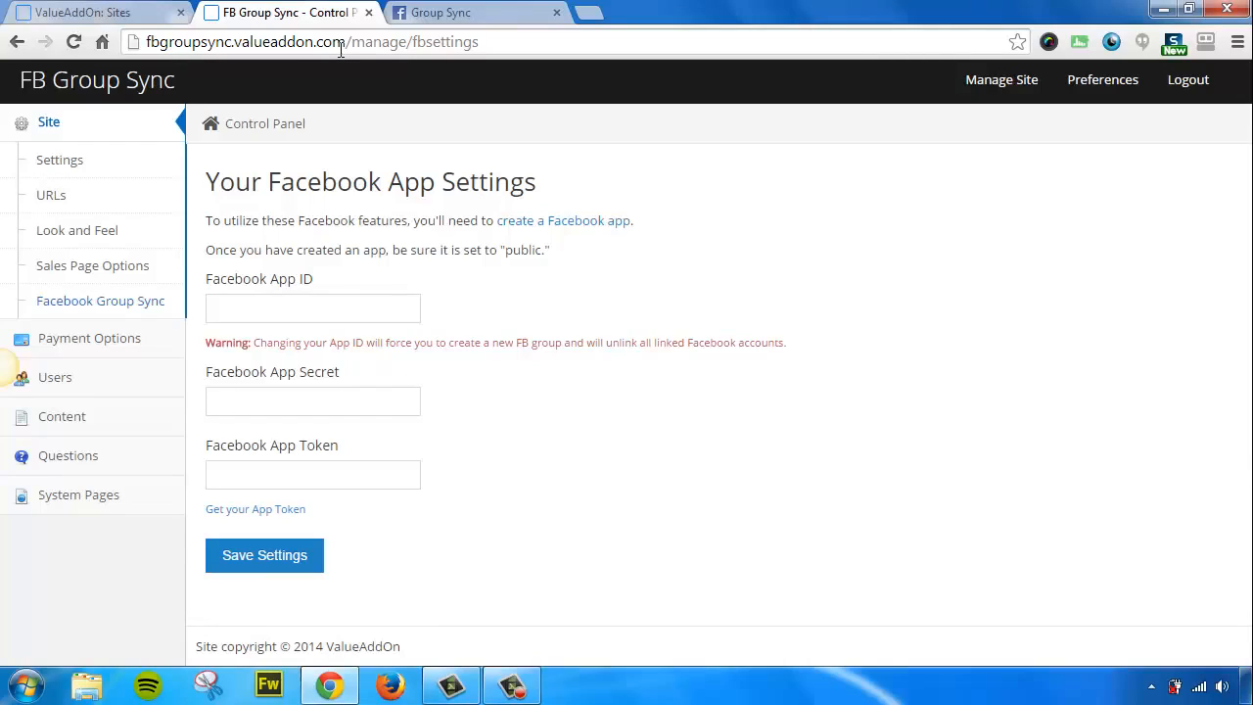
Copy the control panel's site domain from the browser address bar.
{"action": "left_click", "coordinate": [247, 47]}
{"action": "left_click", "coordinate": [293, 47]}
{"action": "left_click_drag", "start_coordinate": [342, 46], "coordinate": [144, 40]}
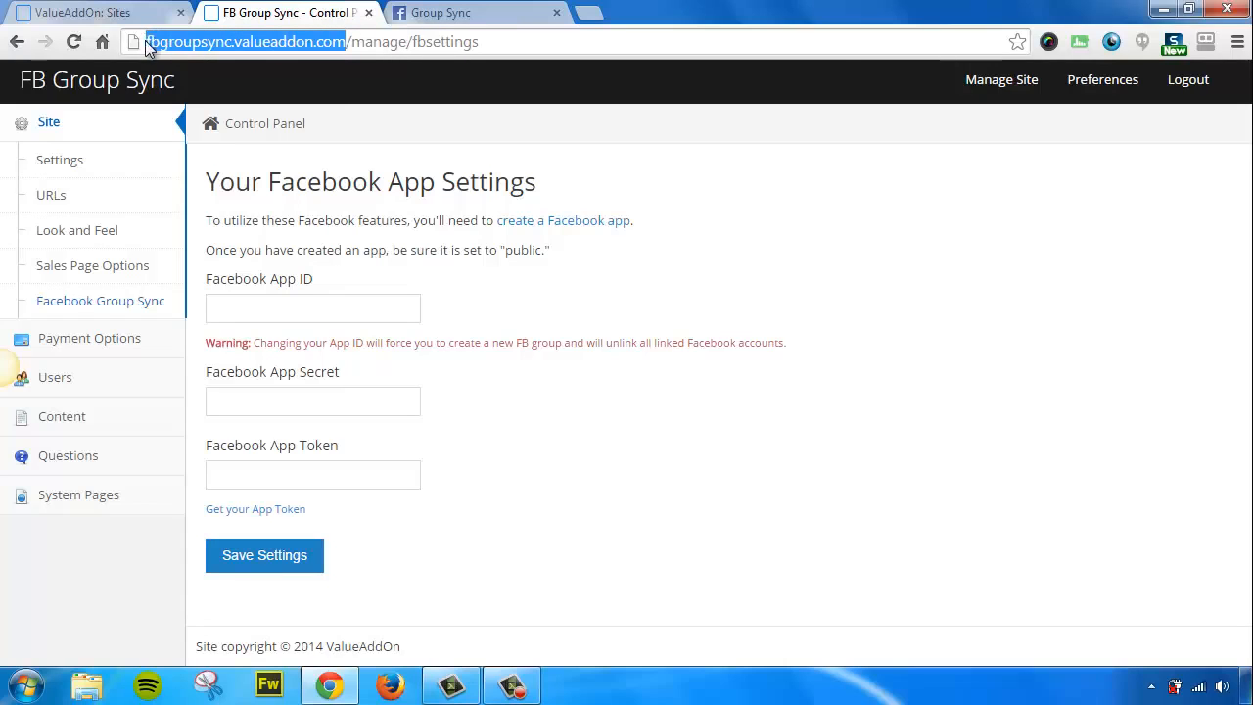
{"action": "right_click", "coordinate": [174, 38]}
{"action": "left_click", "coordinate": [227, 105]}
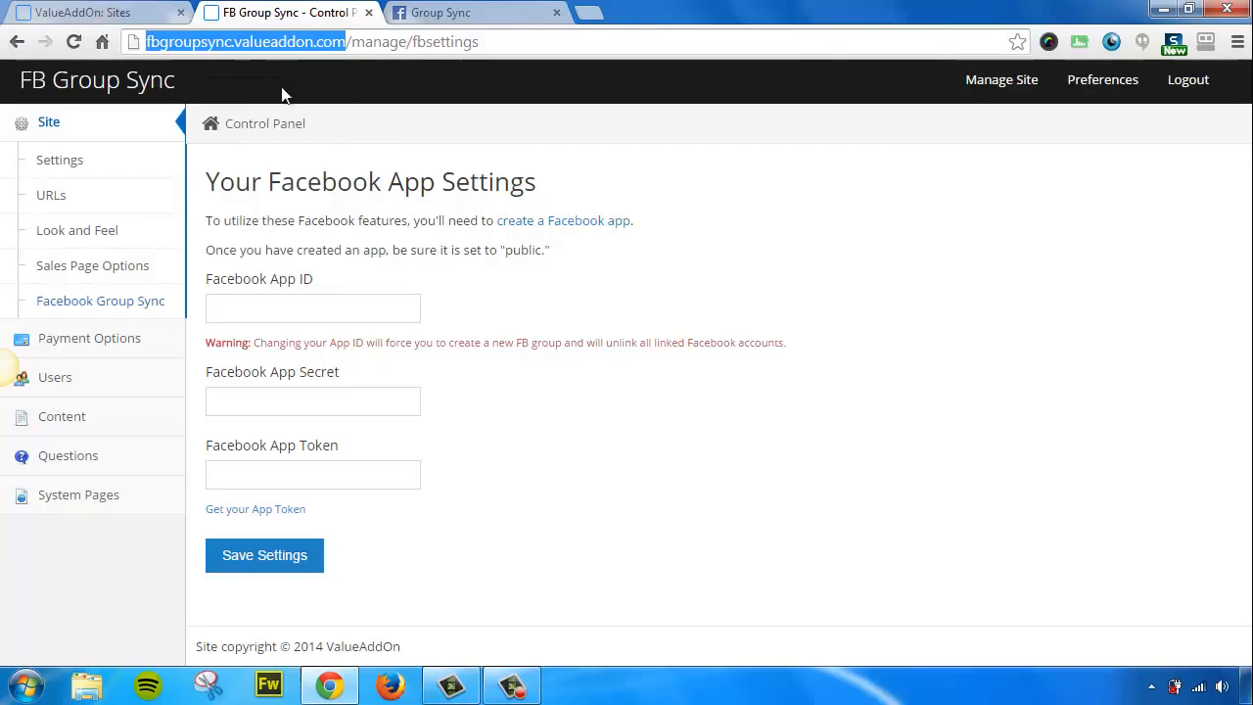
{"action": "left_click", "coordinate": [425, 20]}
{"action": "right_click", "coordinate": [402, 341]}
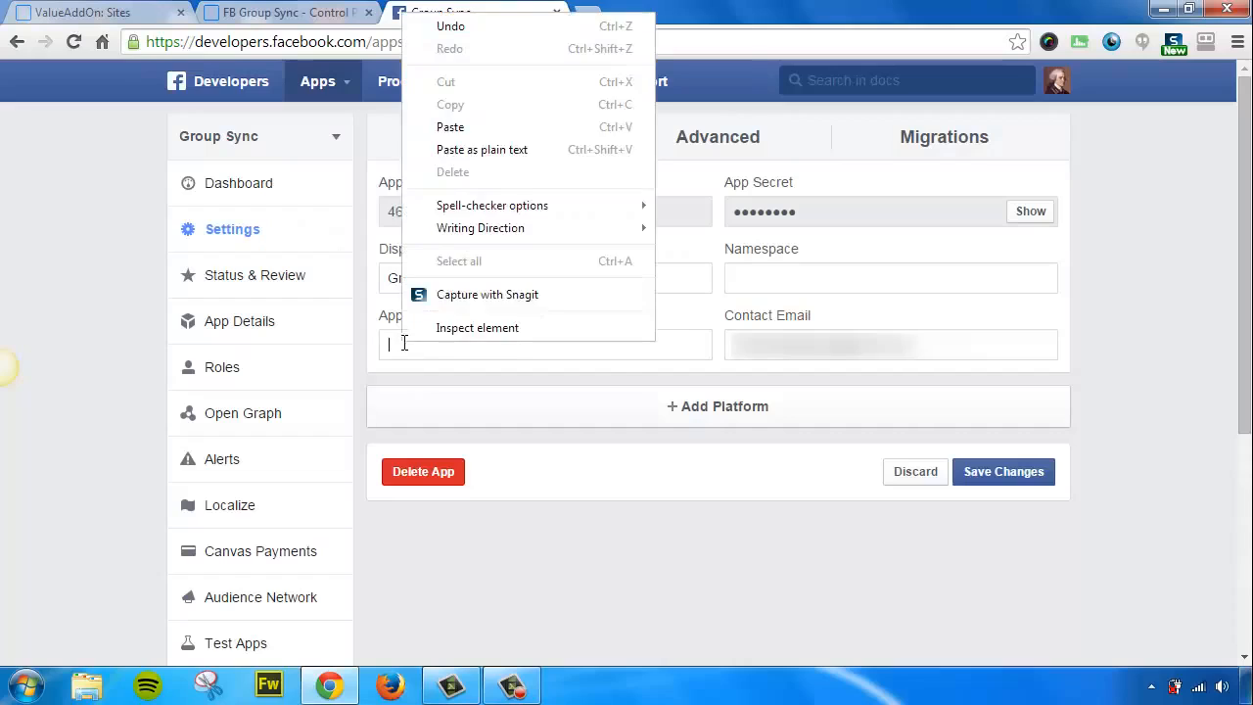
{"action": "left_click", "coordinate": [448, 127]}
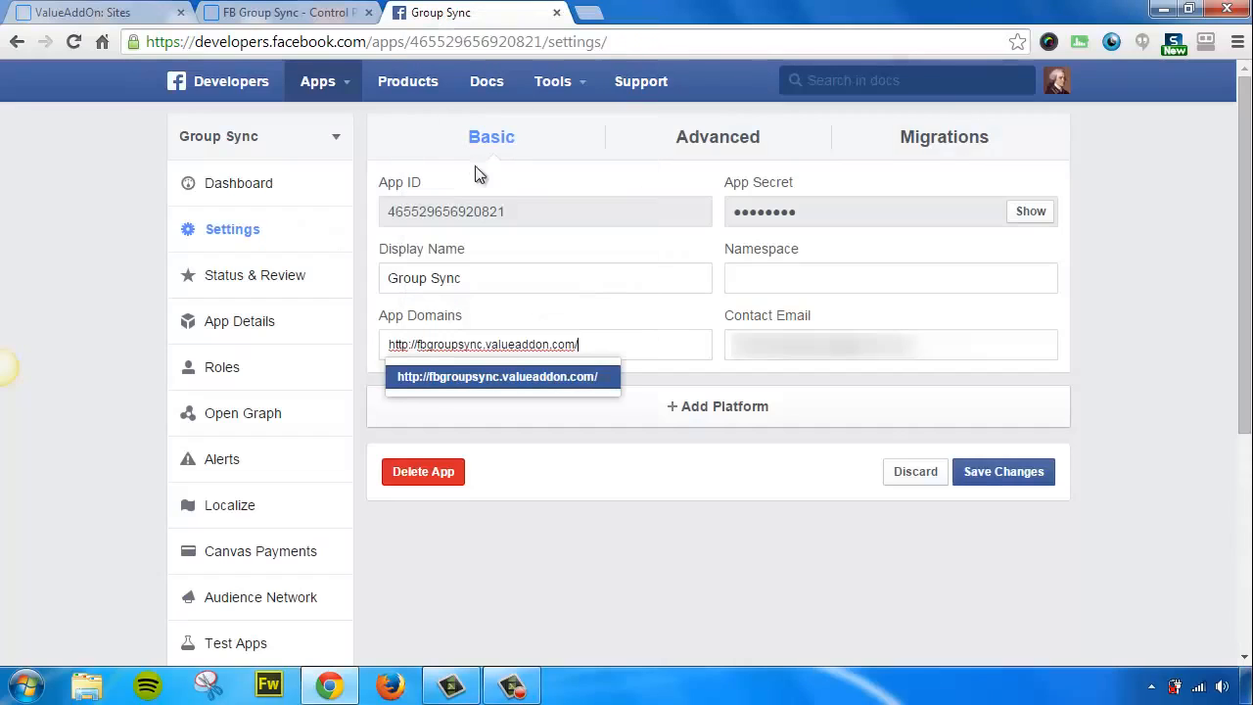
{"action": "left_click", "coordinate": [550, 382]}
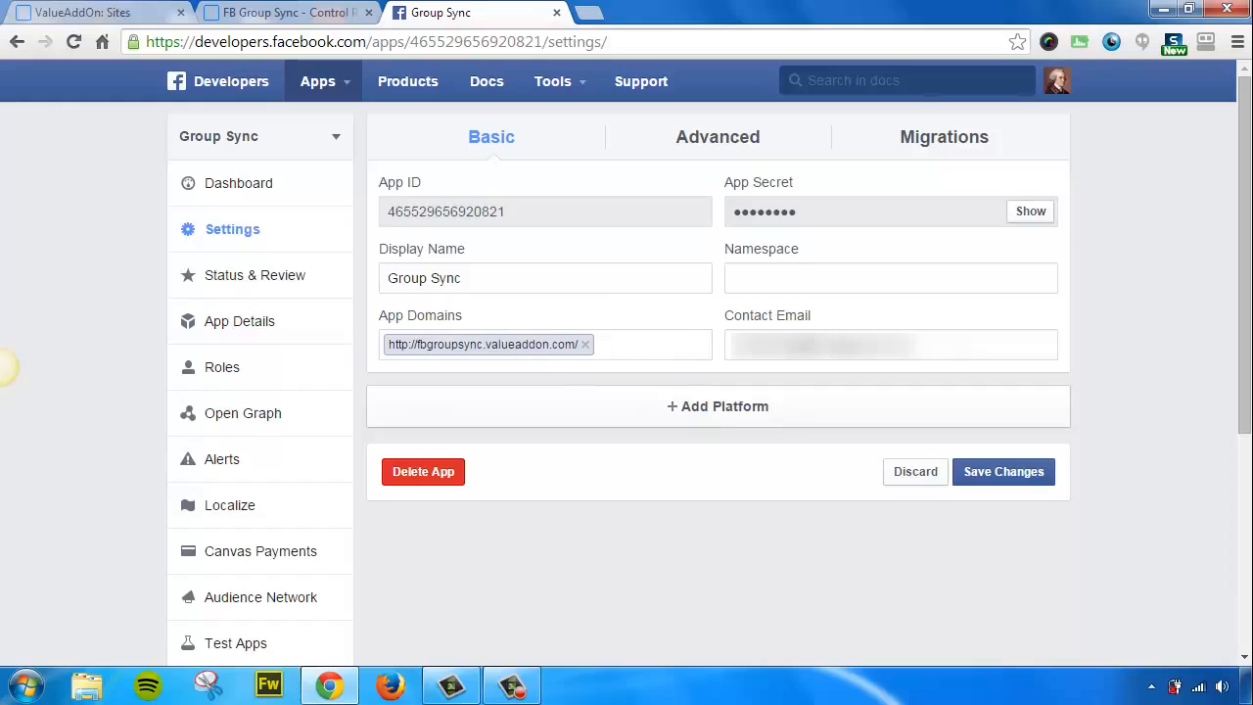
{"action": "left_click", "coordinate": [696, 414]}
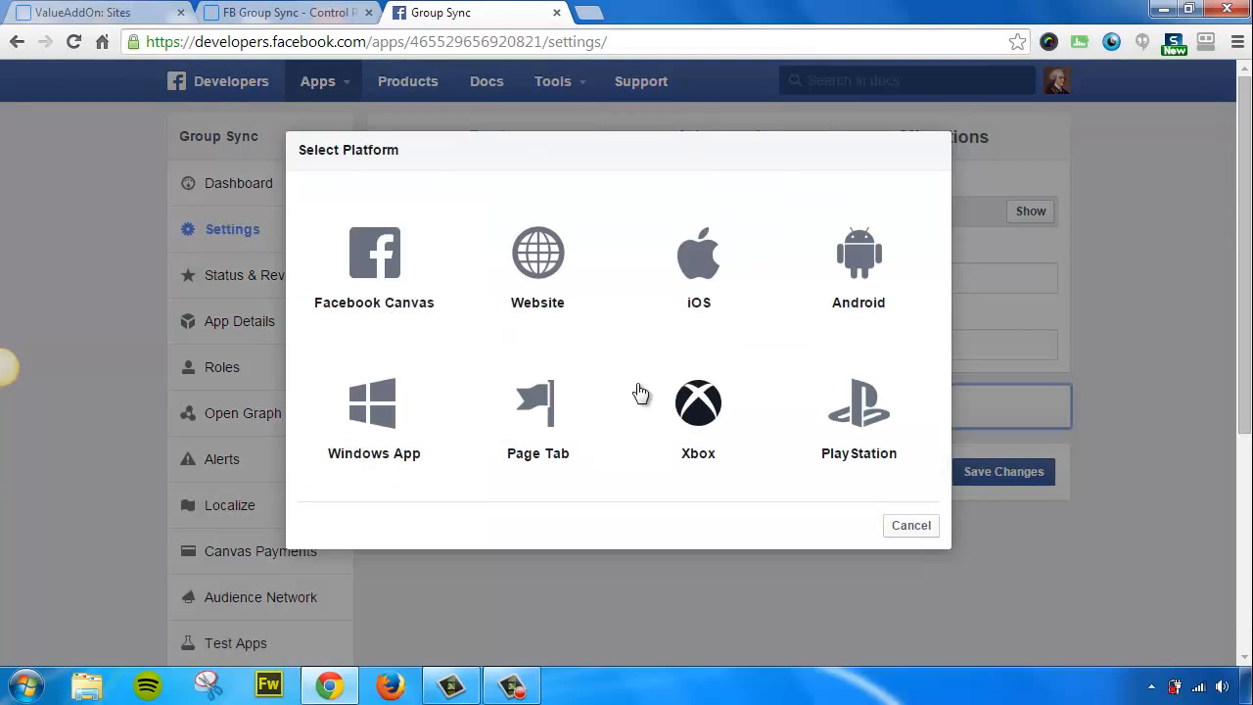
{"action": "left_click", "coordinate": [534, 257]}
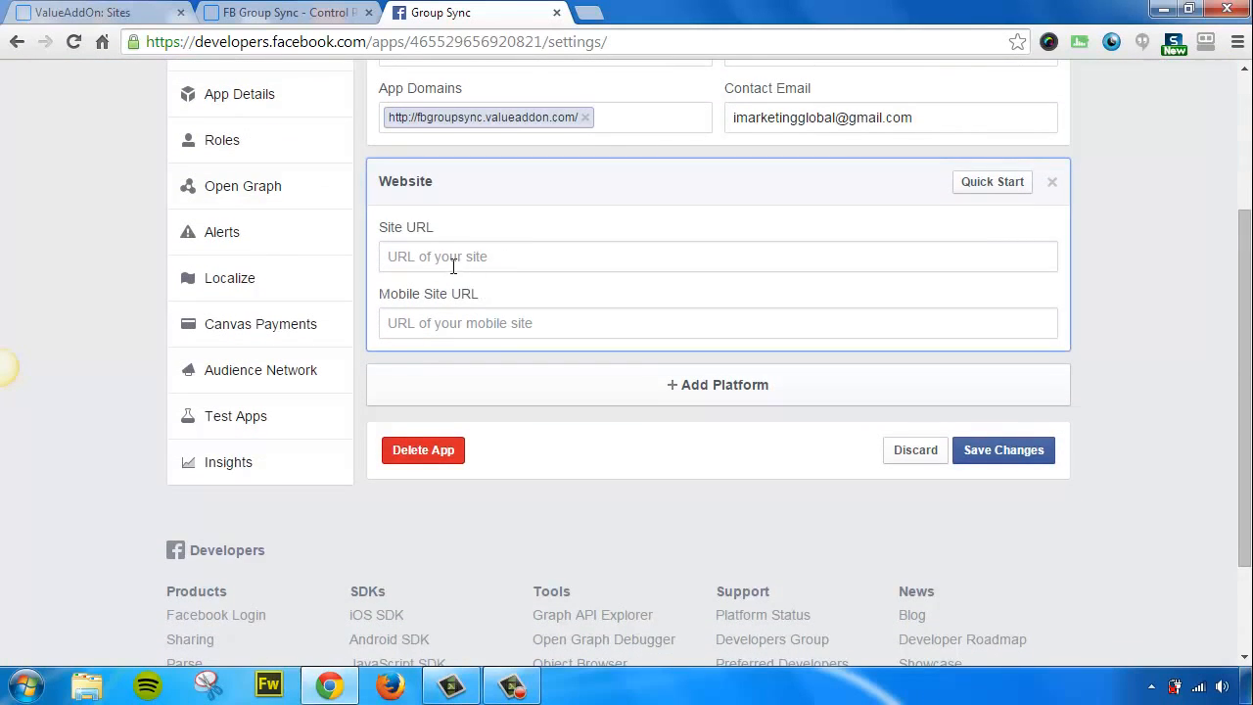
{"action": "right_click", "coordinate": [433, 256]}
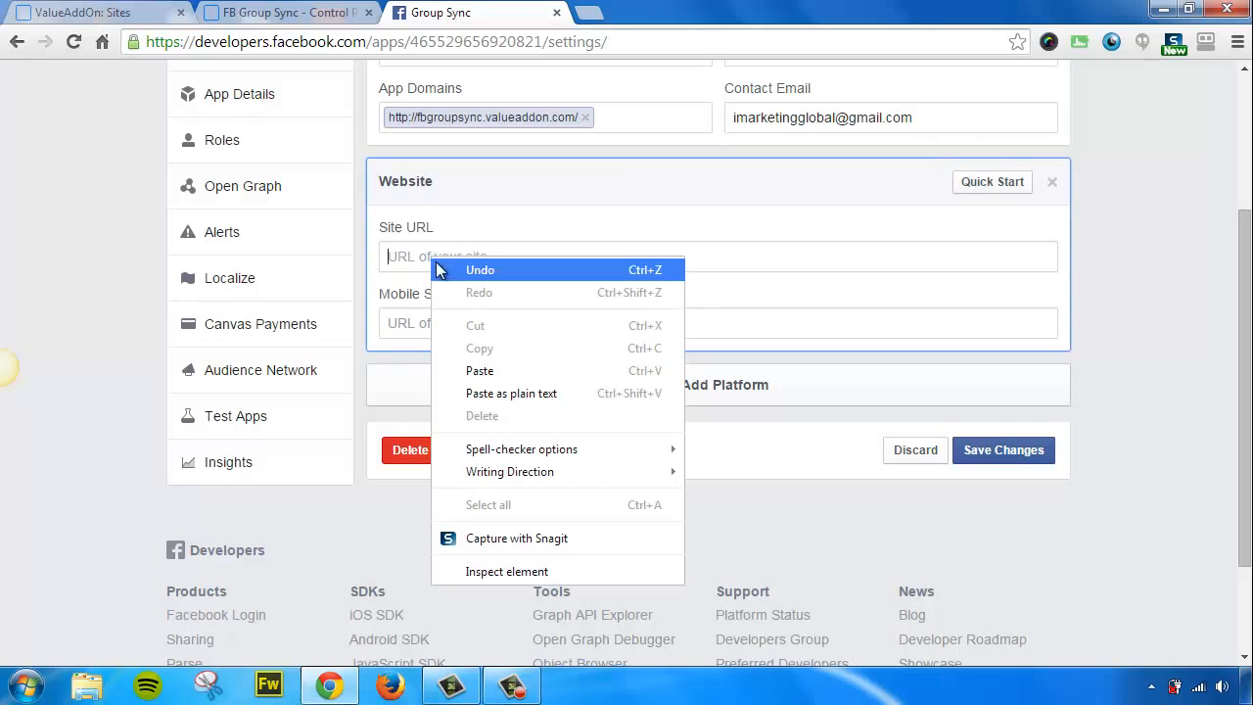
{"action": "left_click", "coordinate": [495, 368]}
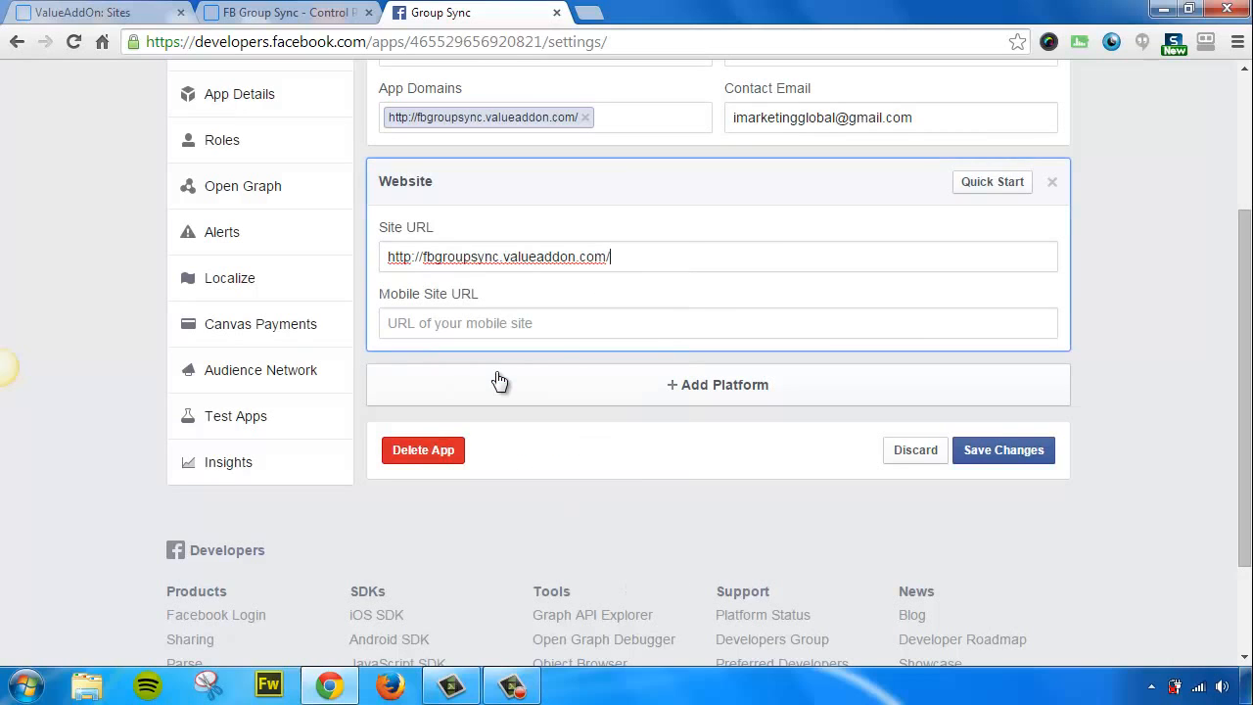
{"action": "left_click", "coordinate": [1018, 452]}
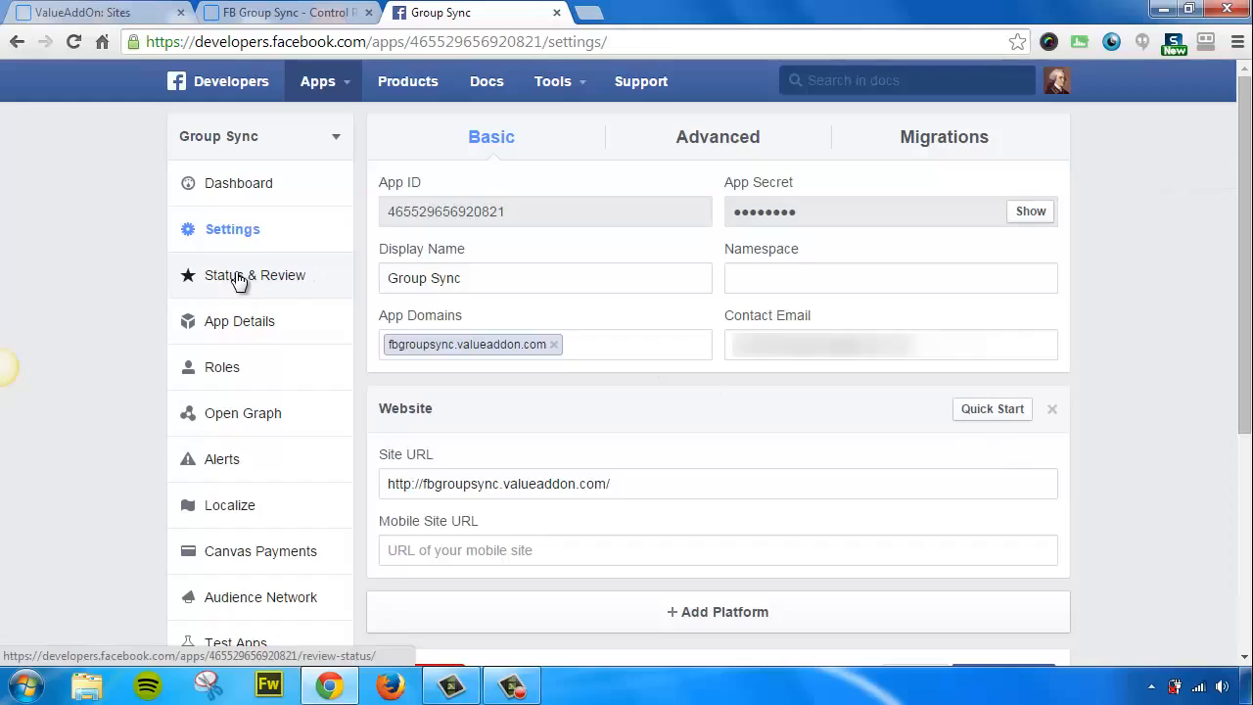
On Status & Review, switch Group Sync to public (YES), confirm, then go to the Dashboard.
{"action": "left_click", "coordinate": [235, 278]}
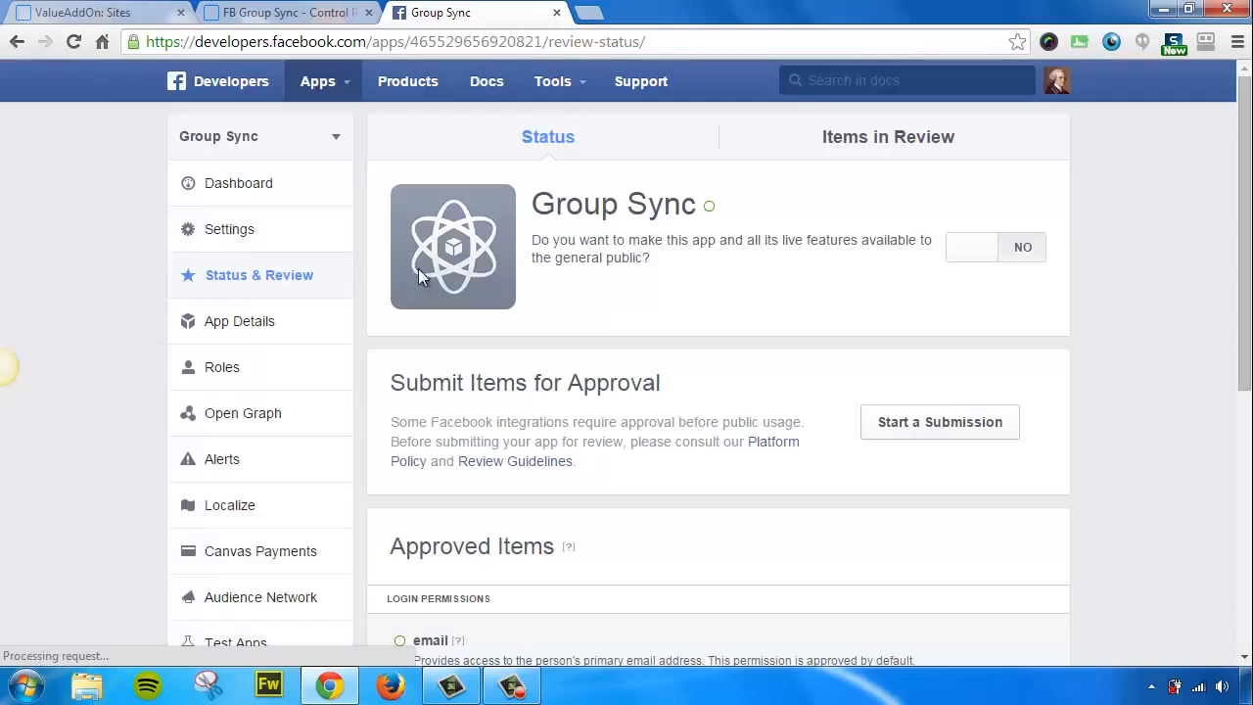
{"action": "left_click", "coordinate": [1021, 251]}
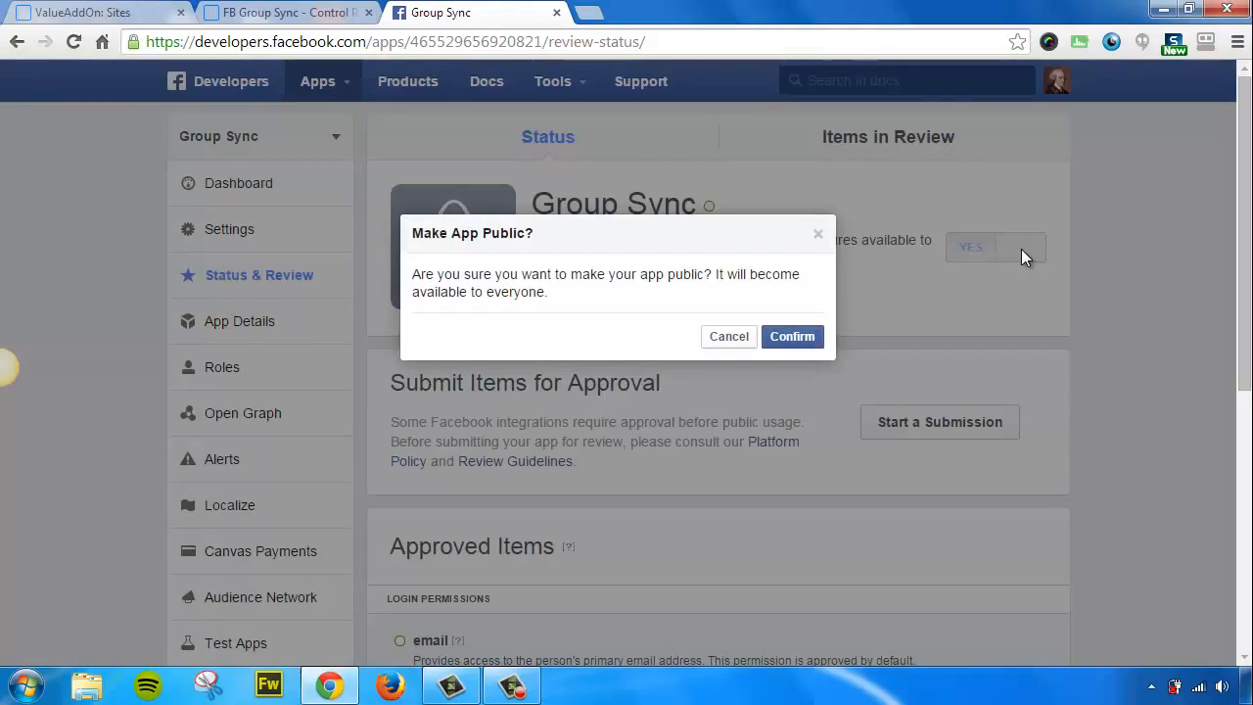
{"action": "left_click", "coordinate": [786, 341]}
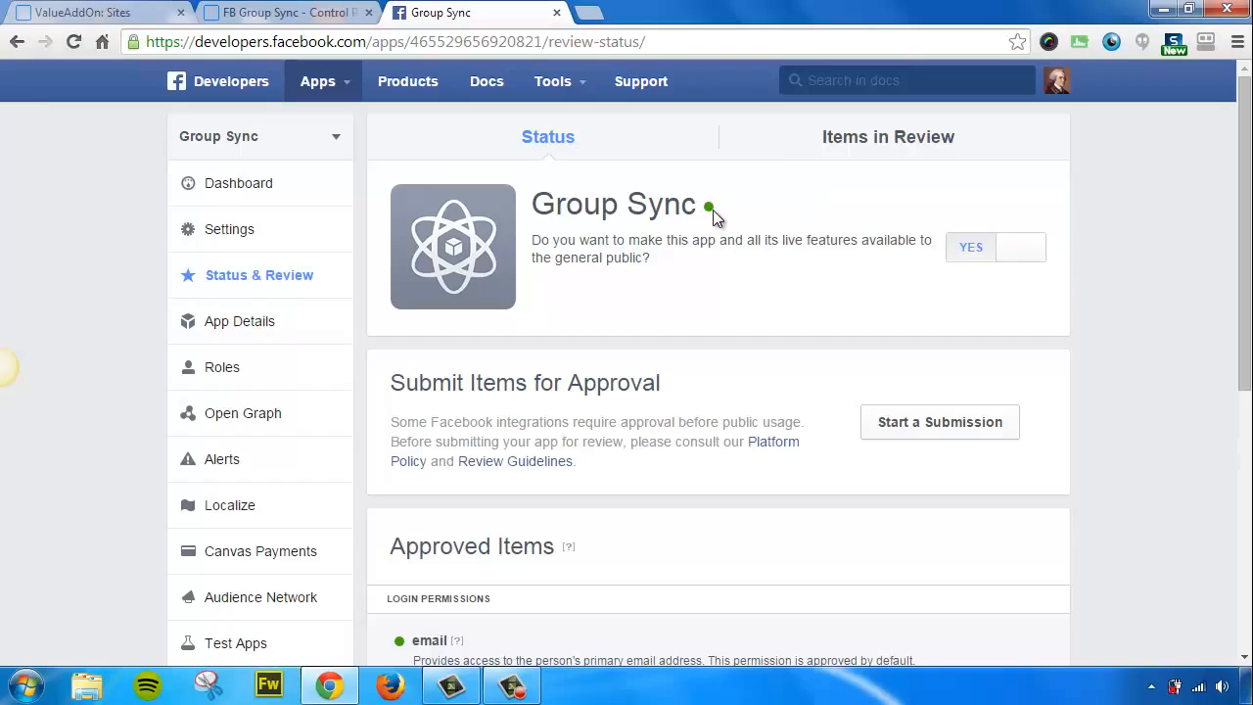
{"action": "mouse_move", "coordinate": [711, 210]}
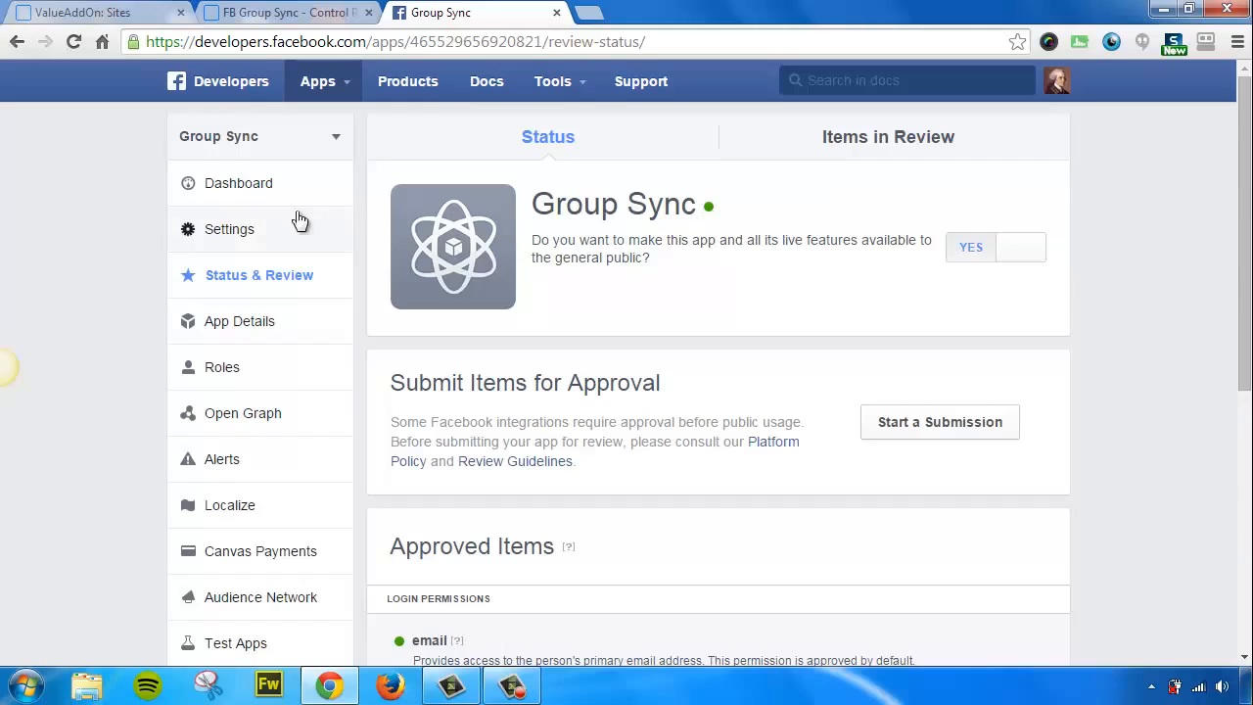
{"action": "left_click", "coordinate": [252, 190]}
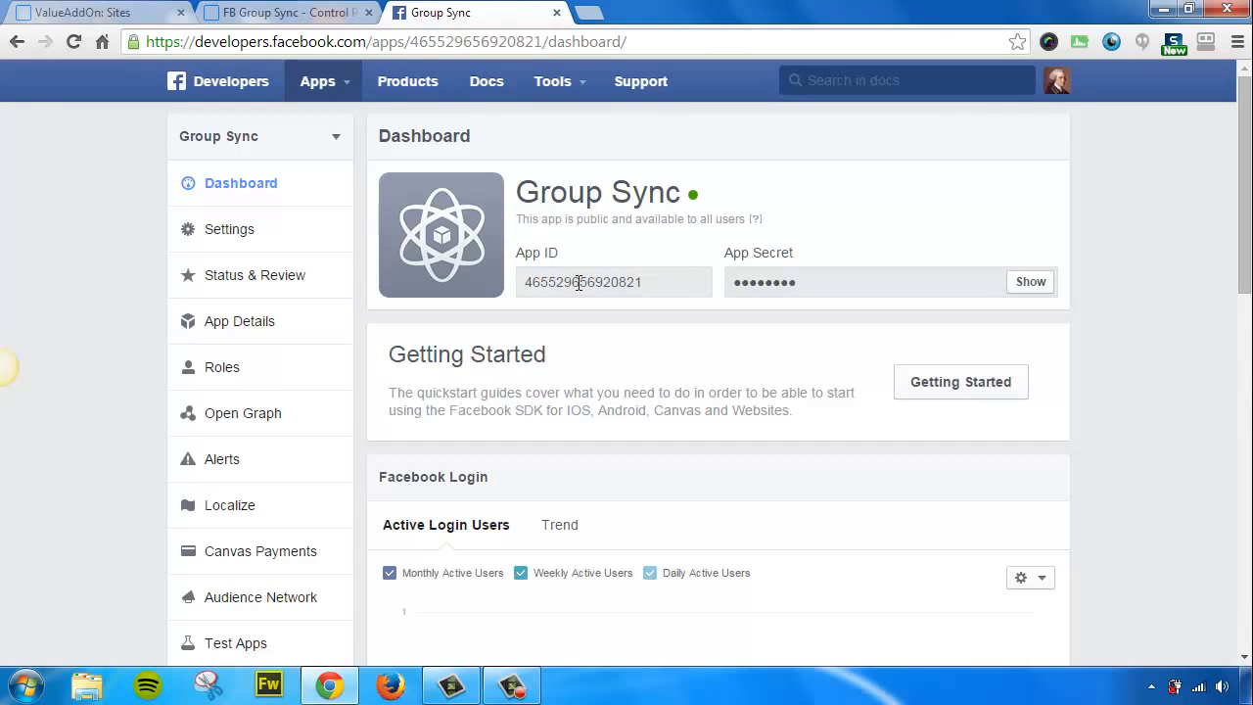
Copy the Group Sync App ID and paste it into FB Group Sync's Facebook App ID field.
{"action": "double_click", "coordinate": [579, 283]}
{"action": "right_click", "coordinate": [578, 283]}
{"action": "left_click", "coordinate": [629, 299]}
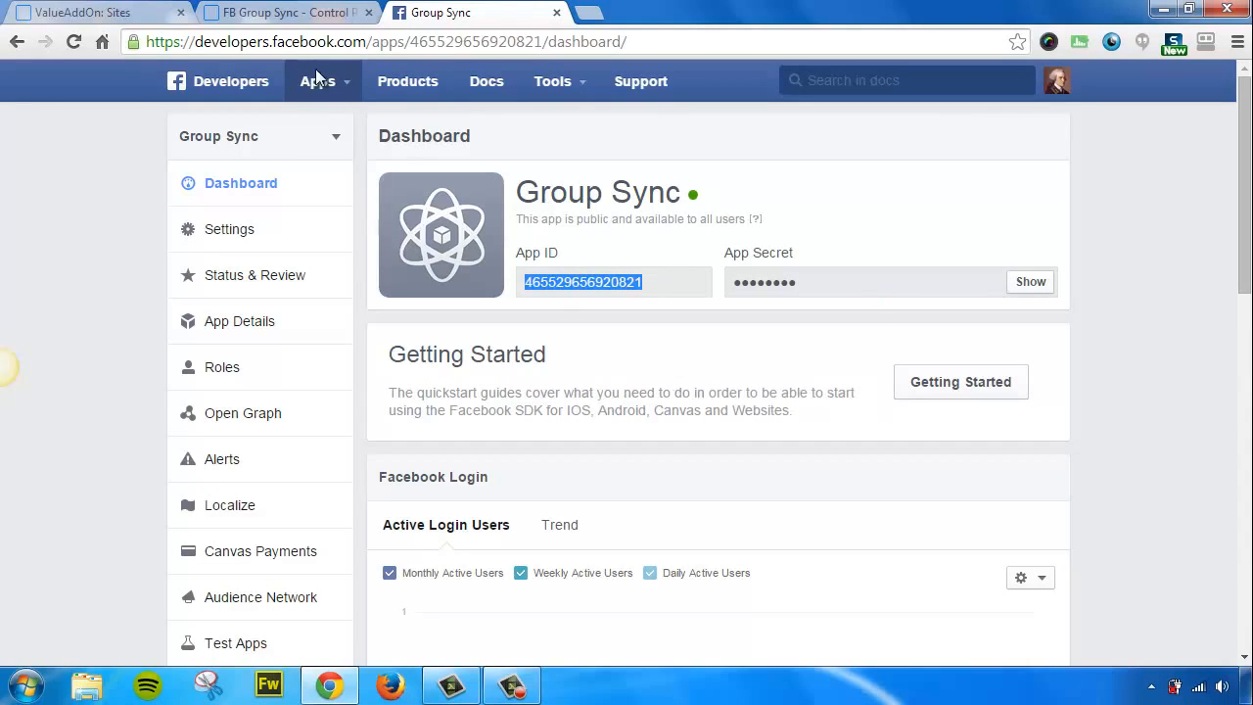
{"action": "left_click", "coordinate": [286, 14]}
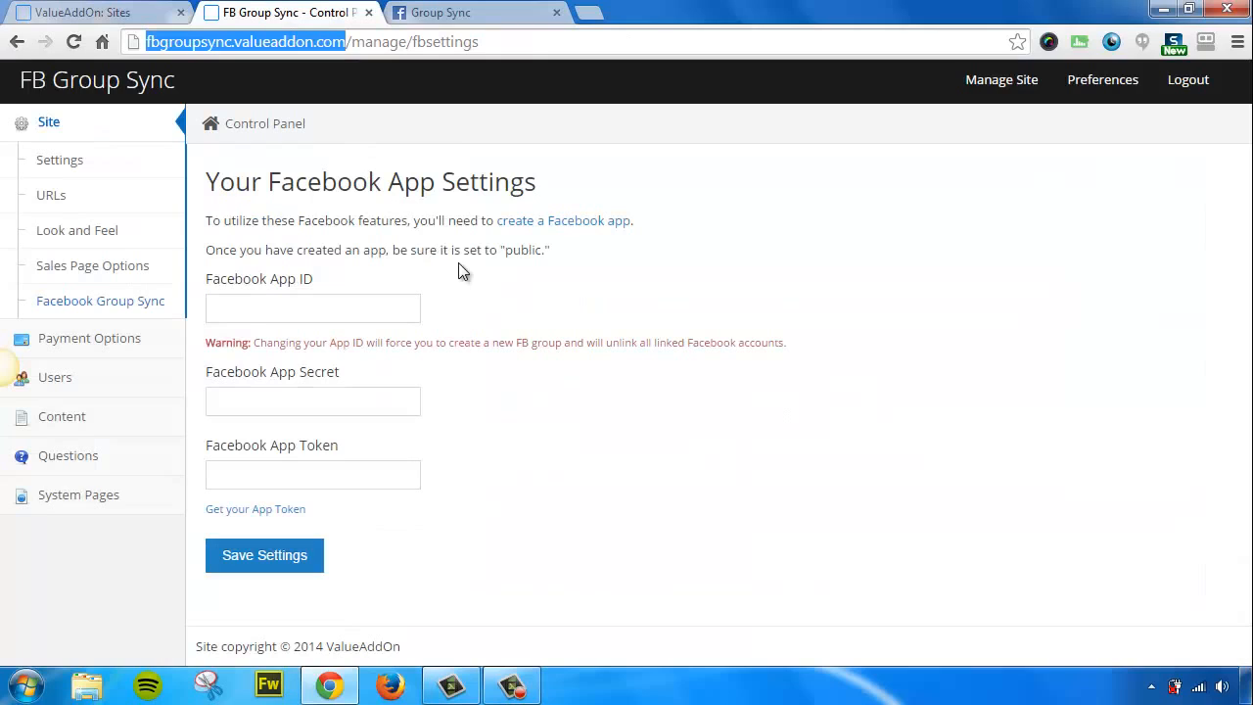
{"action": "left_click", "coordinate": [260, 304]}
{"action": "right_click", "coordinate": [261, 305]}
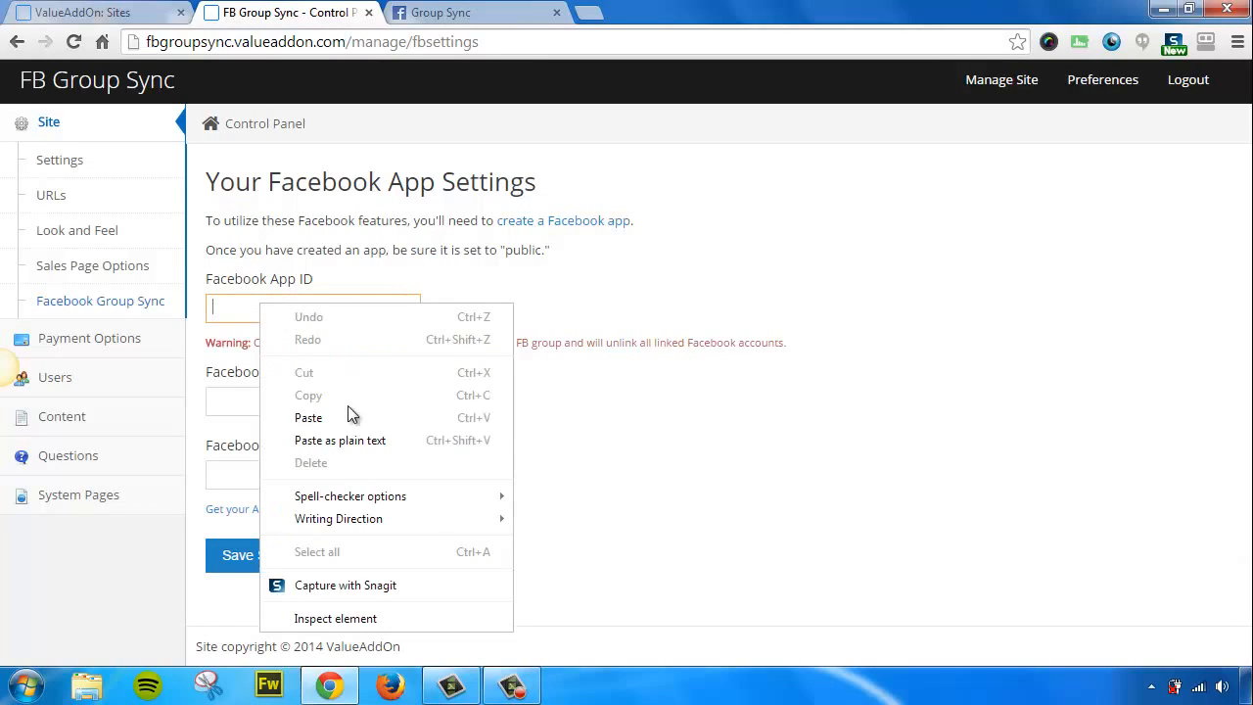
{"action": "left_click", "coordinate": [308, 417]}
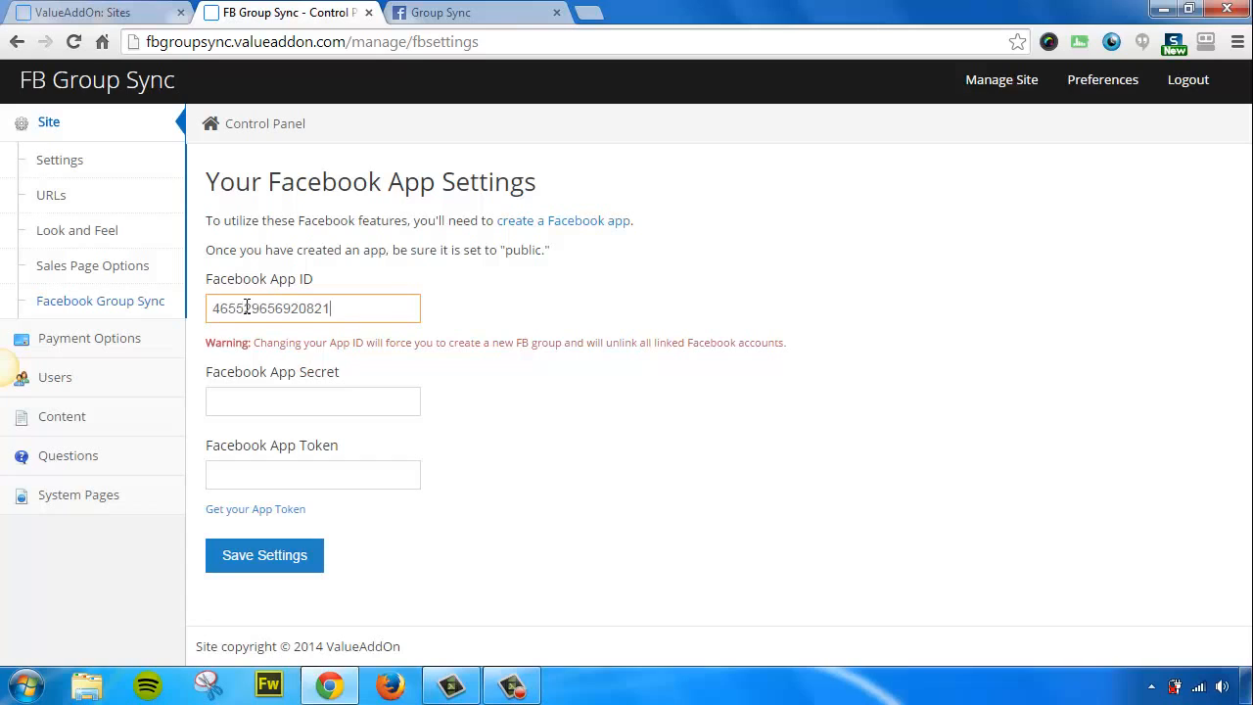
{"action": "left_click", "coordinate": [453, 14]}
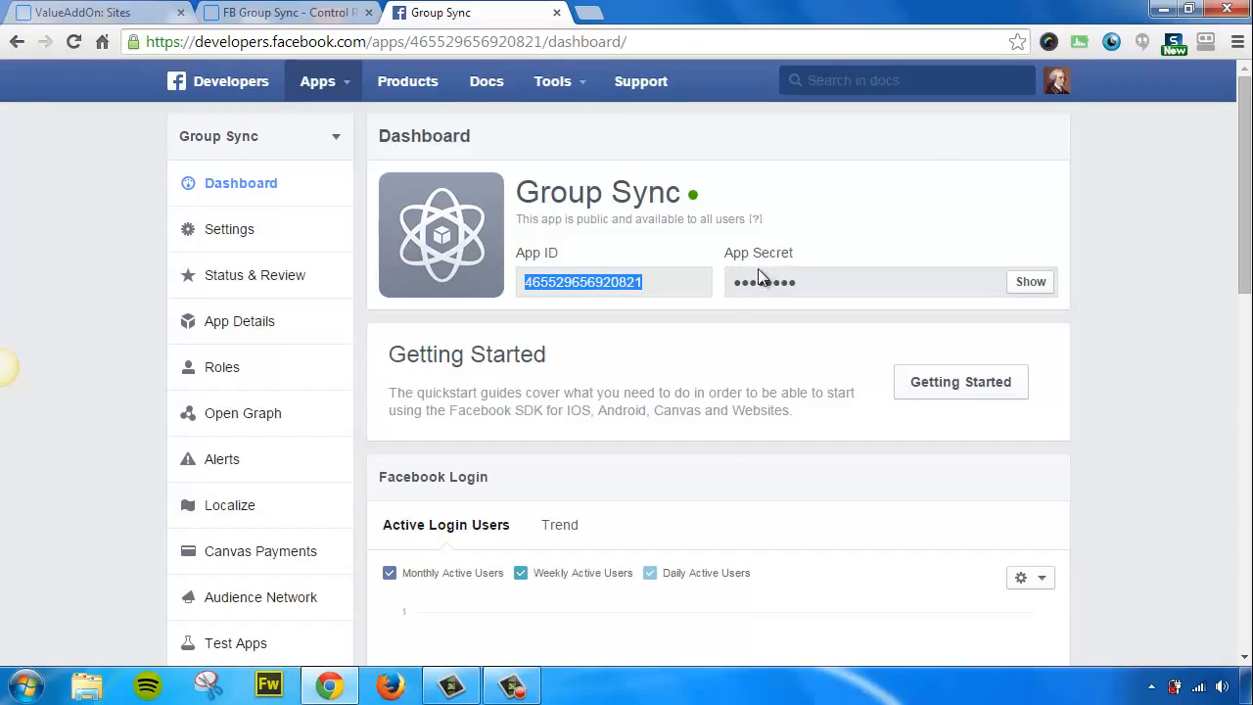
Reveal and copy the App Secret, then paste it into FB Group Sync's Facebook App Secret field.
{"action": "left_click", "coordinate": [1030, 282]}
{"action": "double_click", "coordinate": [835, 282]}
{"action": "right_click", "coordinate": [835, 284]}
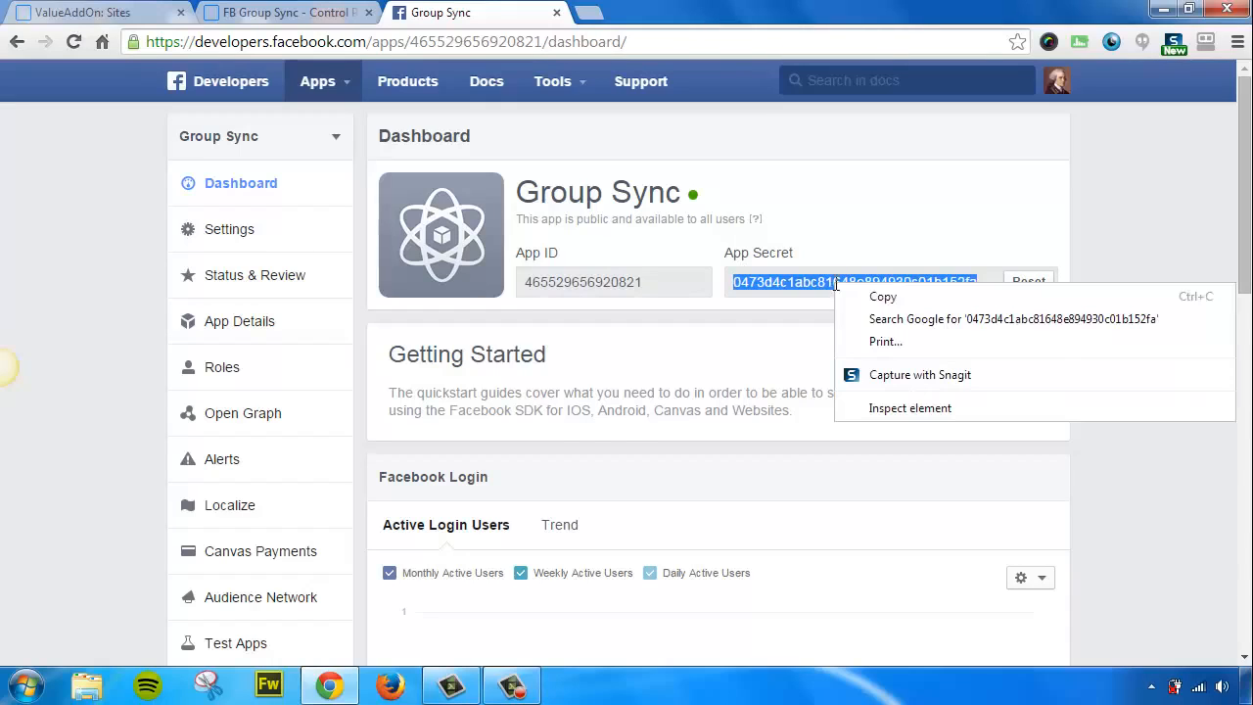
{"action": "left_click", "coordinate": [865, 296]}
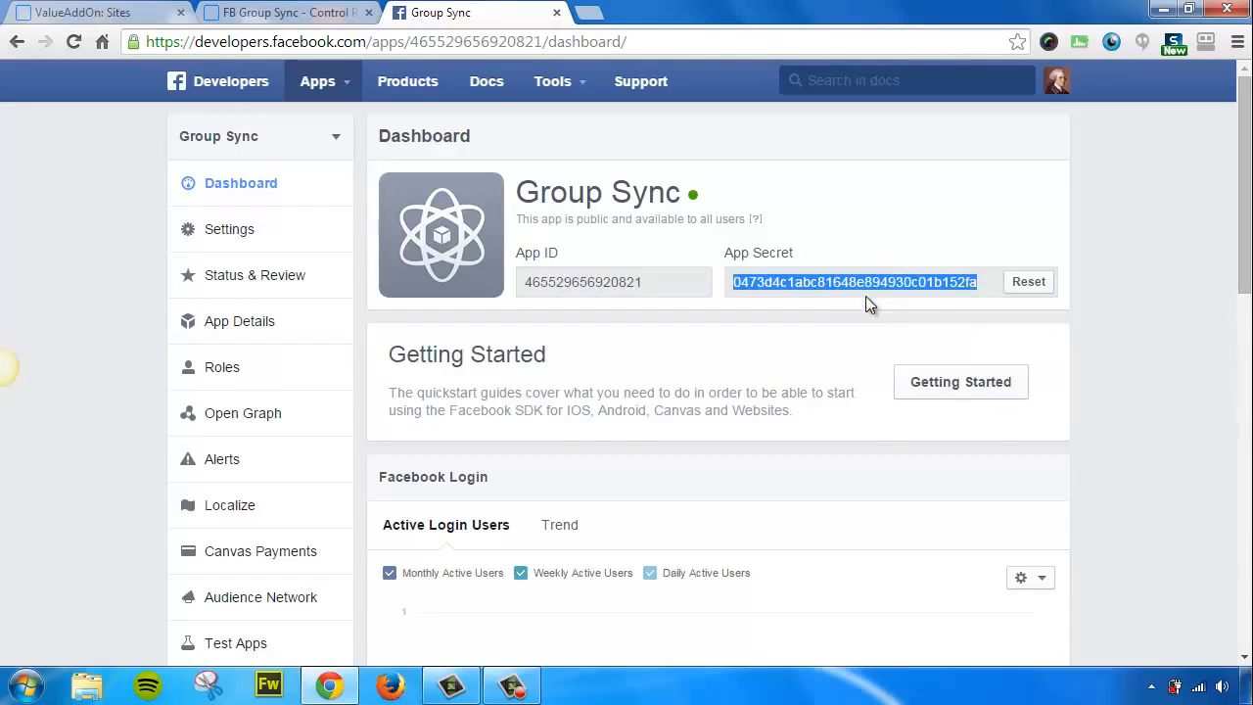
{"action": "left_click", "coordinate": [315, 21]}
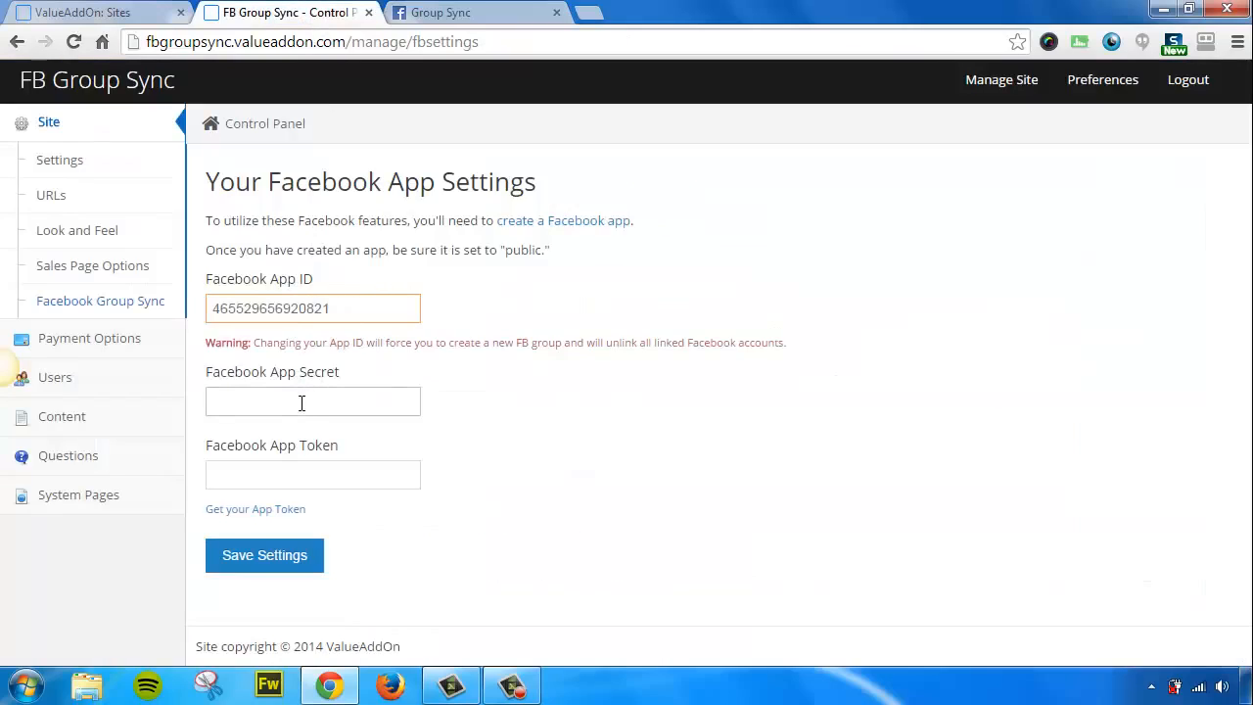
{"action": "right_click", "coordinate": [284, 402]}
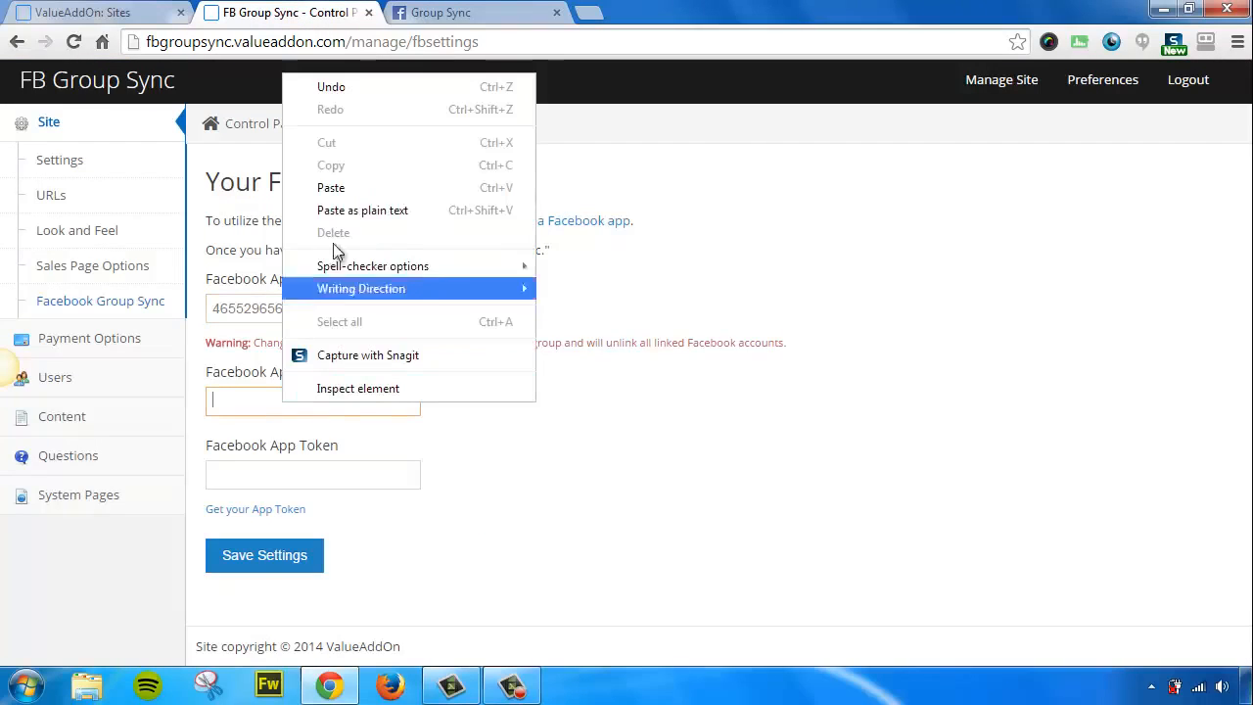
{"action": "left_click", "coordinate": [327, 187]}
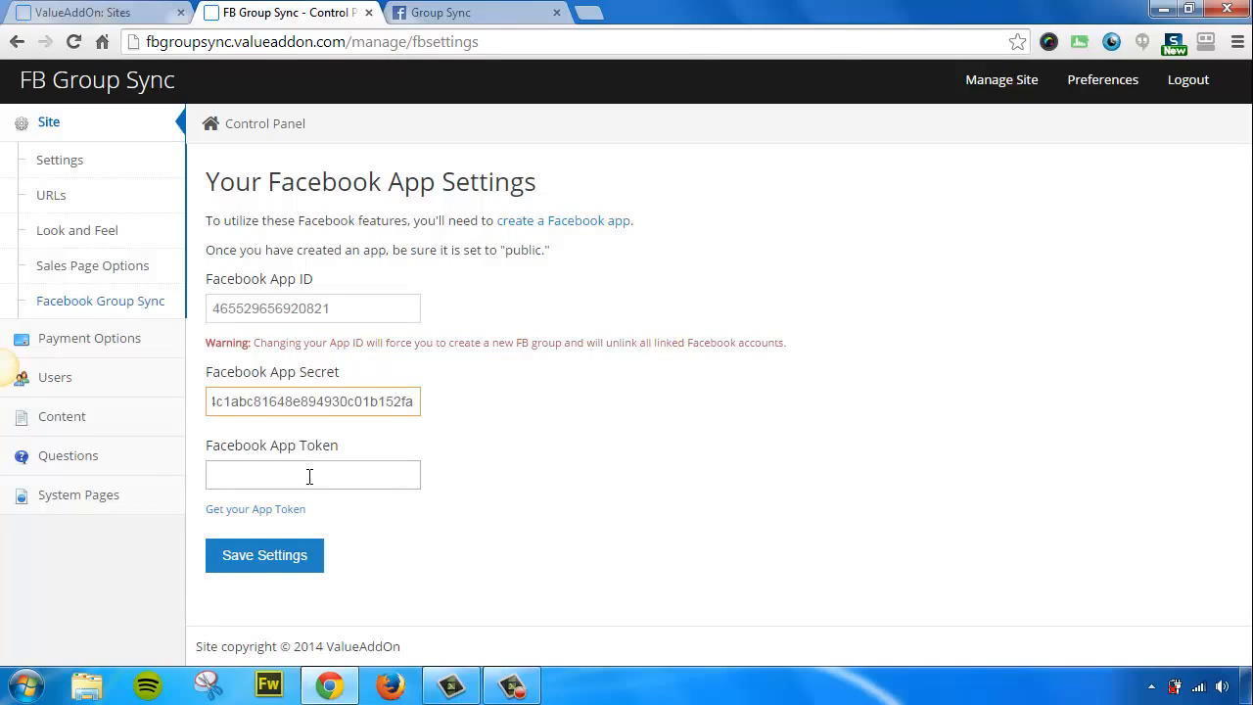
{"action": "left_click", "coordinate": [446, 11]}
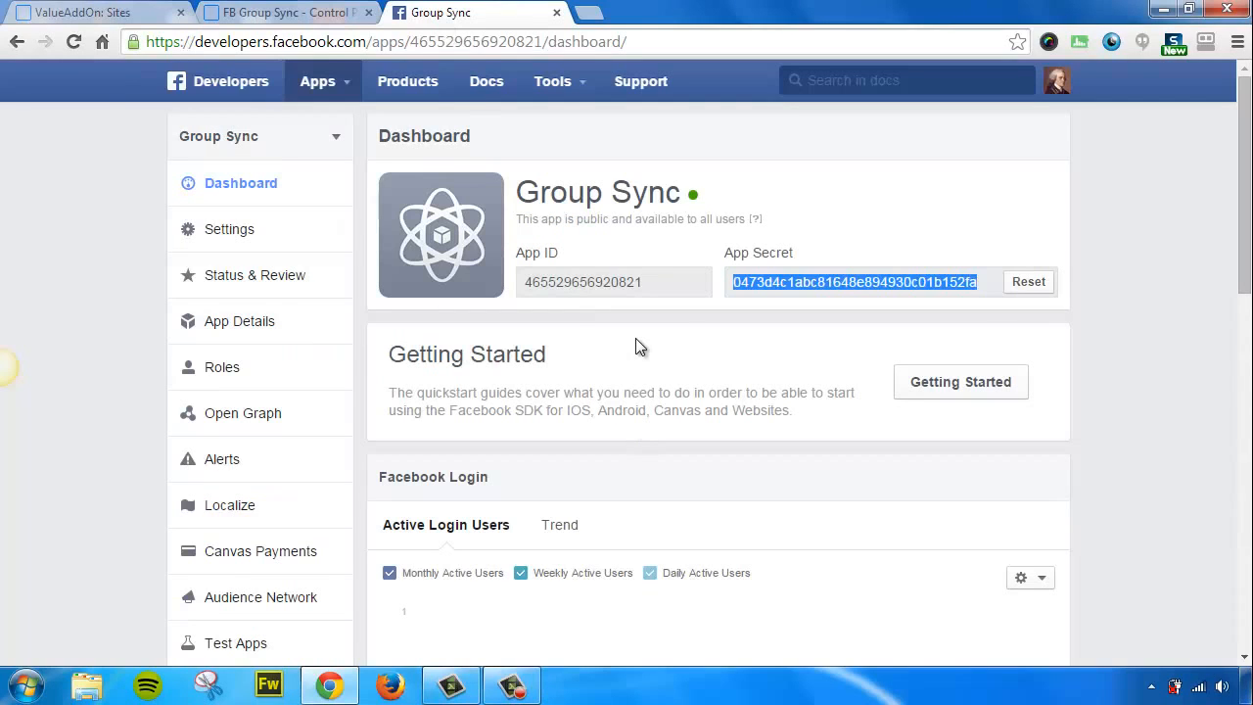
{"action": "left_click", "coordinate": [303, 14]}
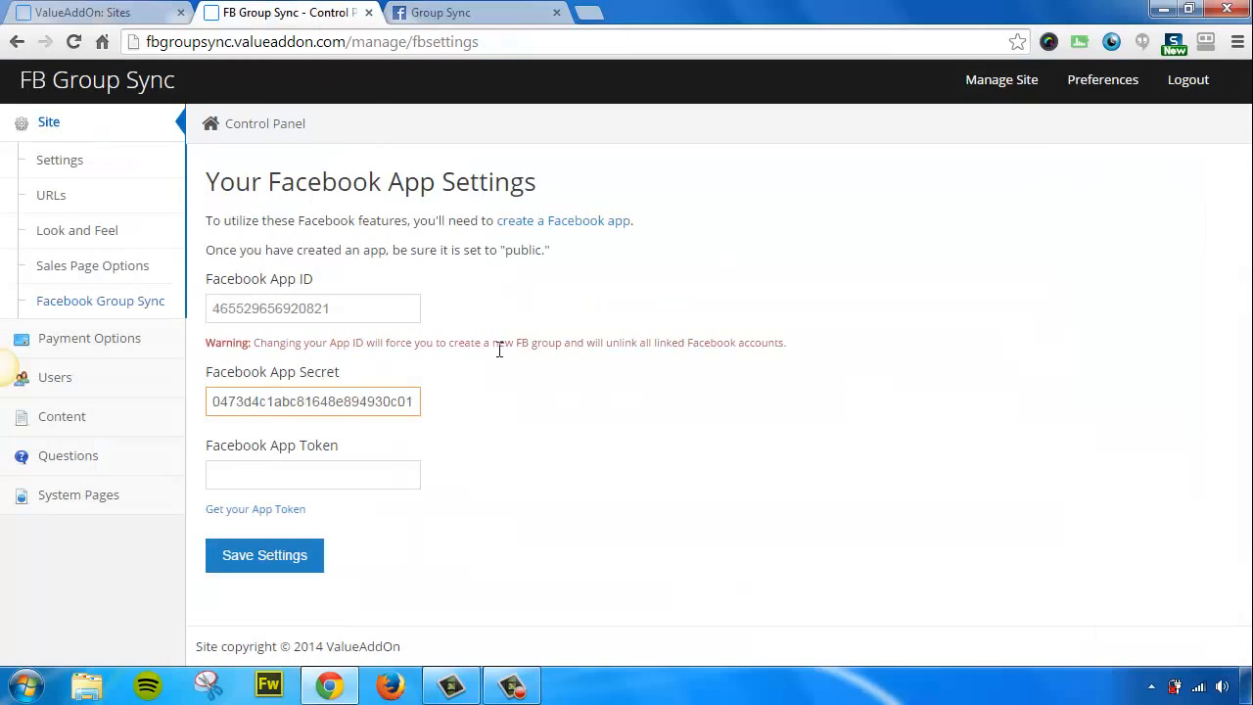
Copy the app token from the Access Token Tool into FB Group Sync's Facebook App Token field.
{"action": "left_click", "coordinate": [252, 511]}
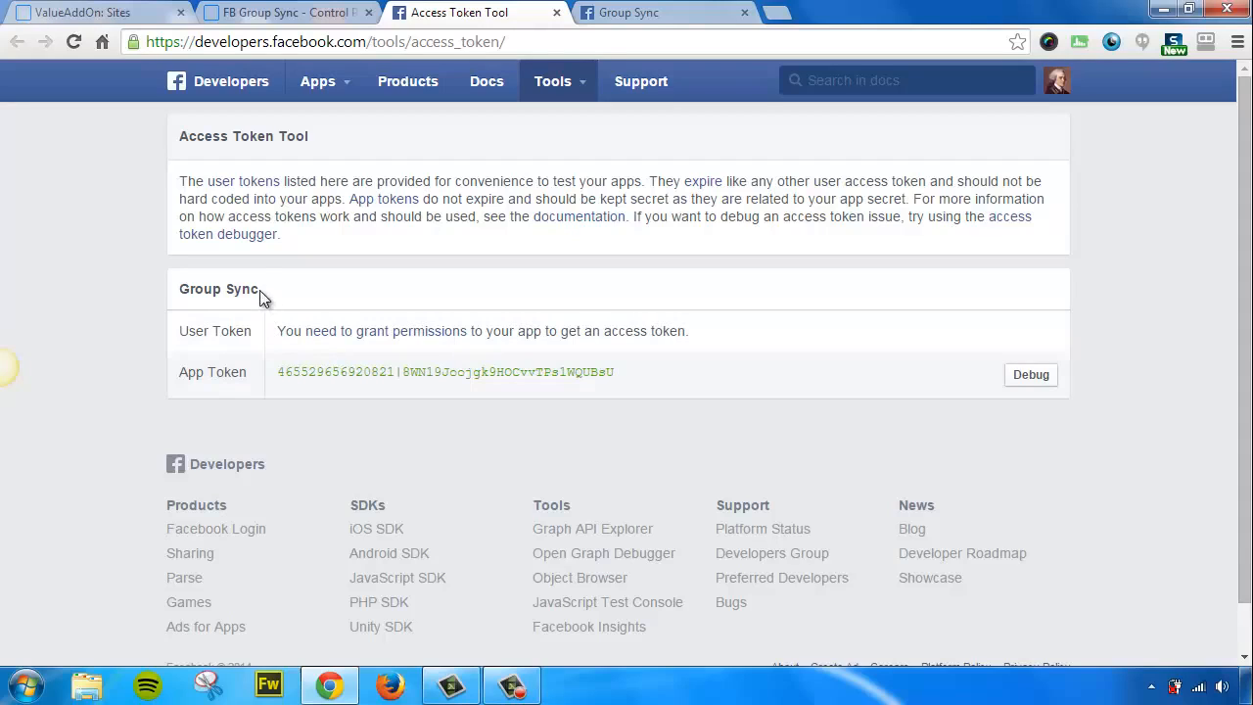
{"action": "left_click_drag", "start_coordinate": [259, 290], "coordinate": [182, 289]}
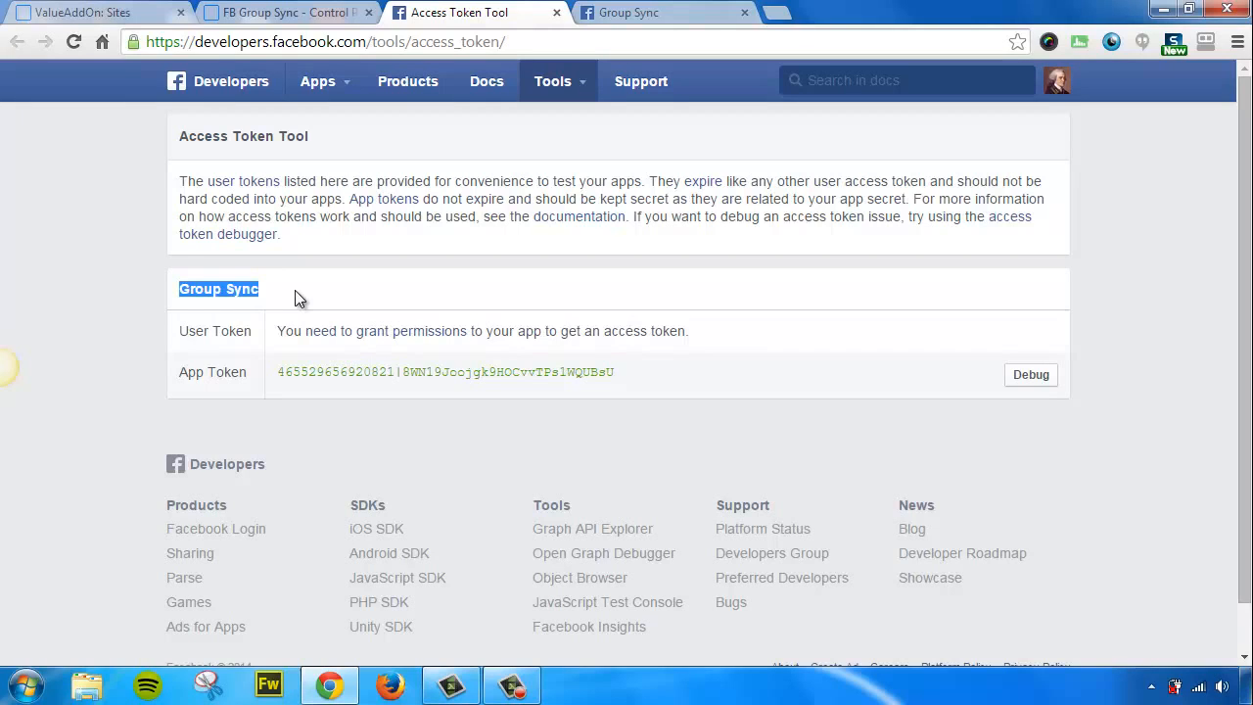
{"action": "triple_click", "coordinate": [334, 372]}
{"action": "right_click", "coordinate": [335, 372]}
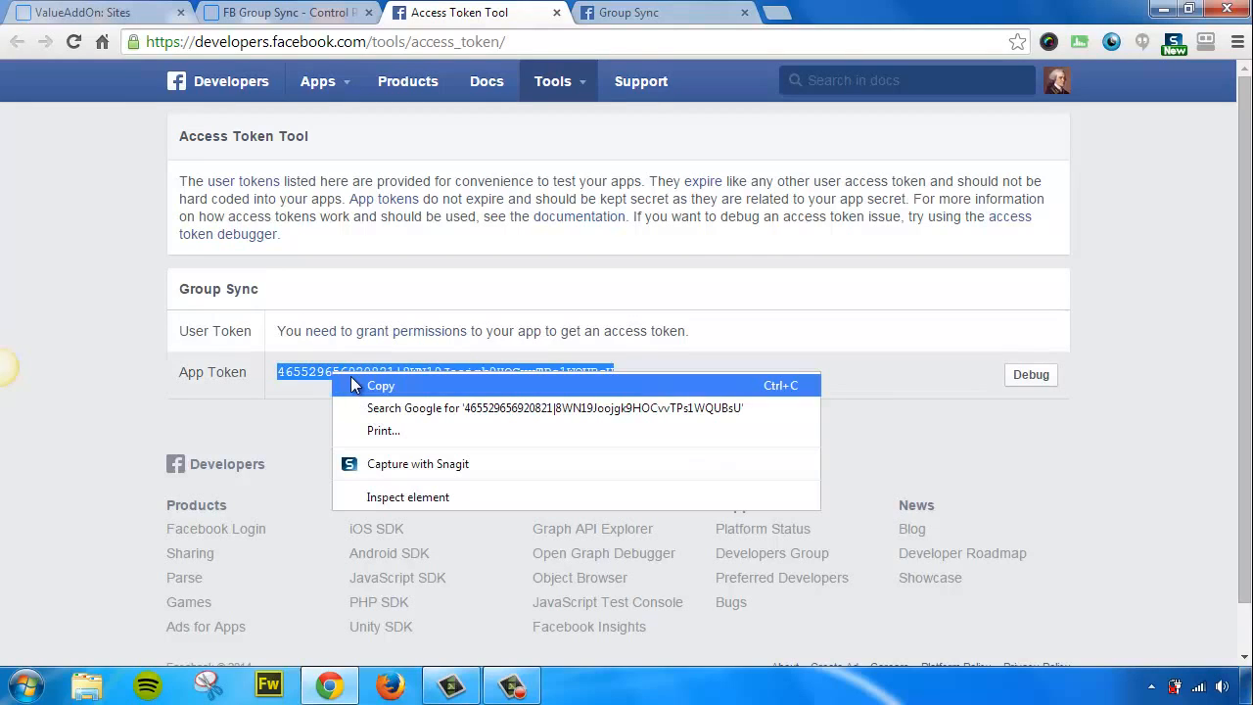
{"action": "left_click", "coordinate": [353, 383]}
{"action": "left_click", "coordinate": [279, 12]}
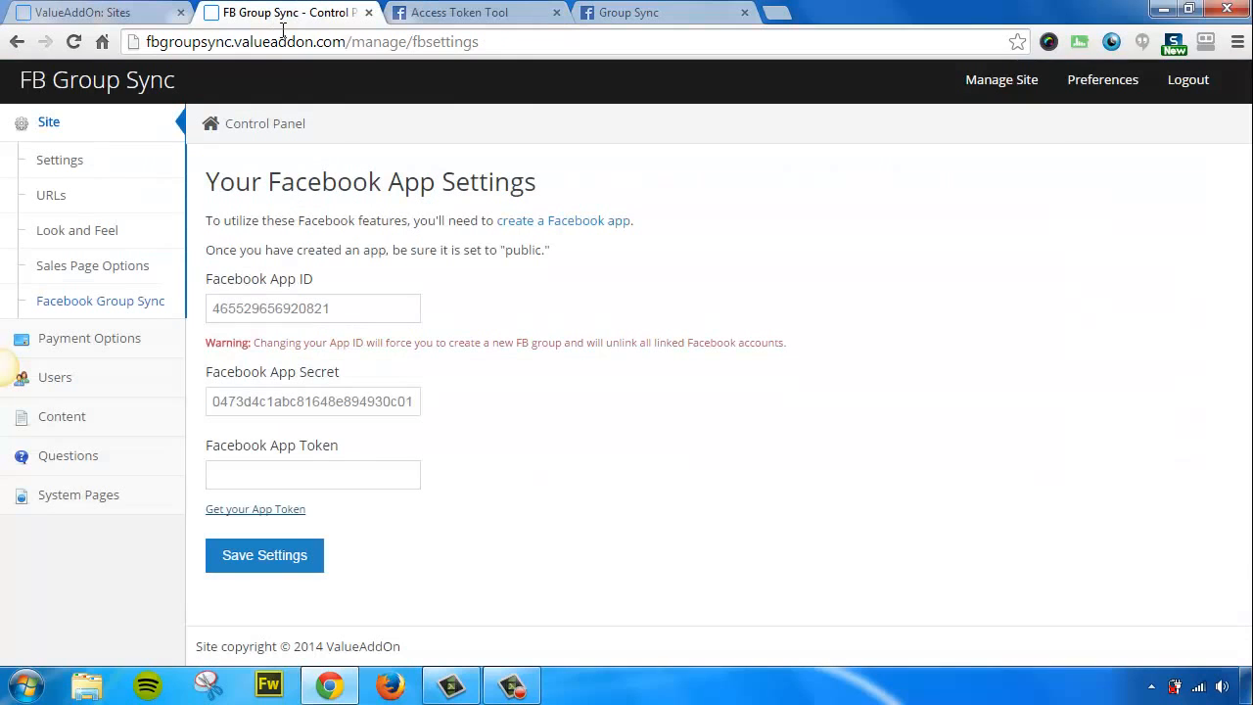
{"action": "left_click", "coordinate": [279, 474]}
{"action": "right_click", "coordinate": [282, 474]}
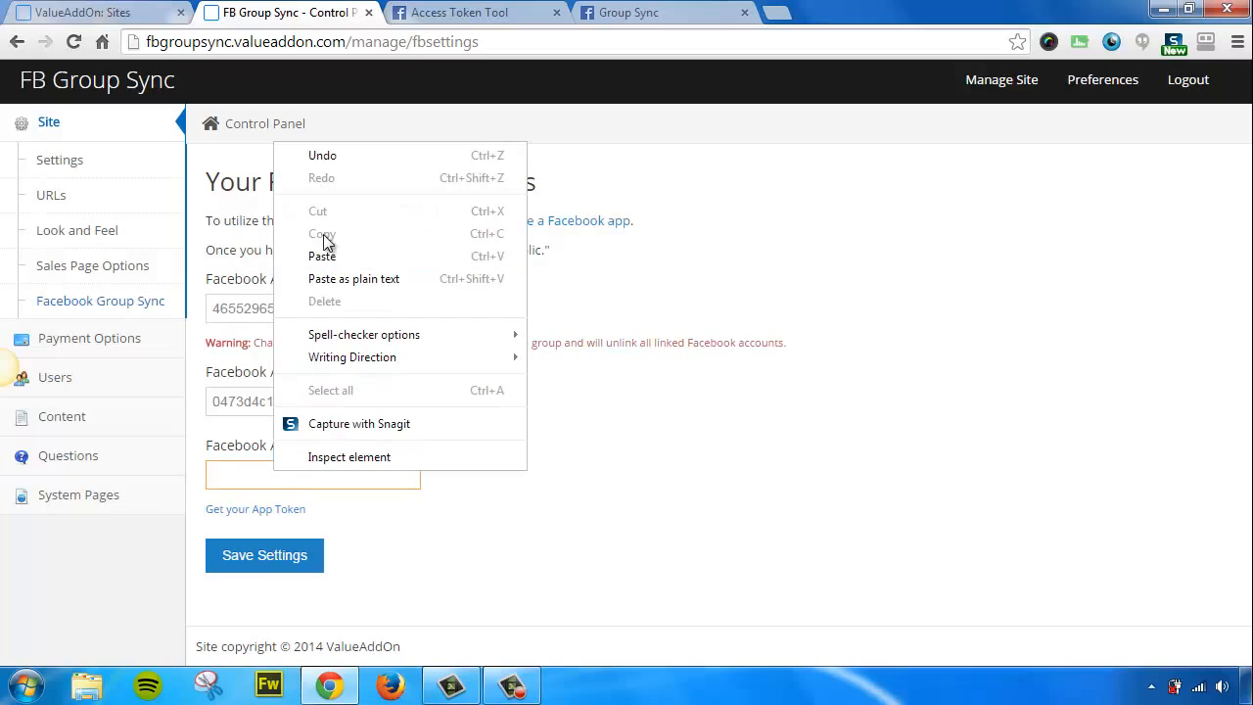
{"action": "left_click", "coordinate": [327, 251]}
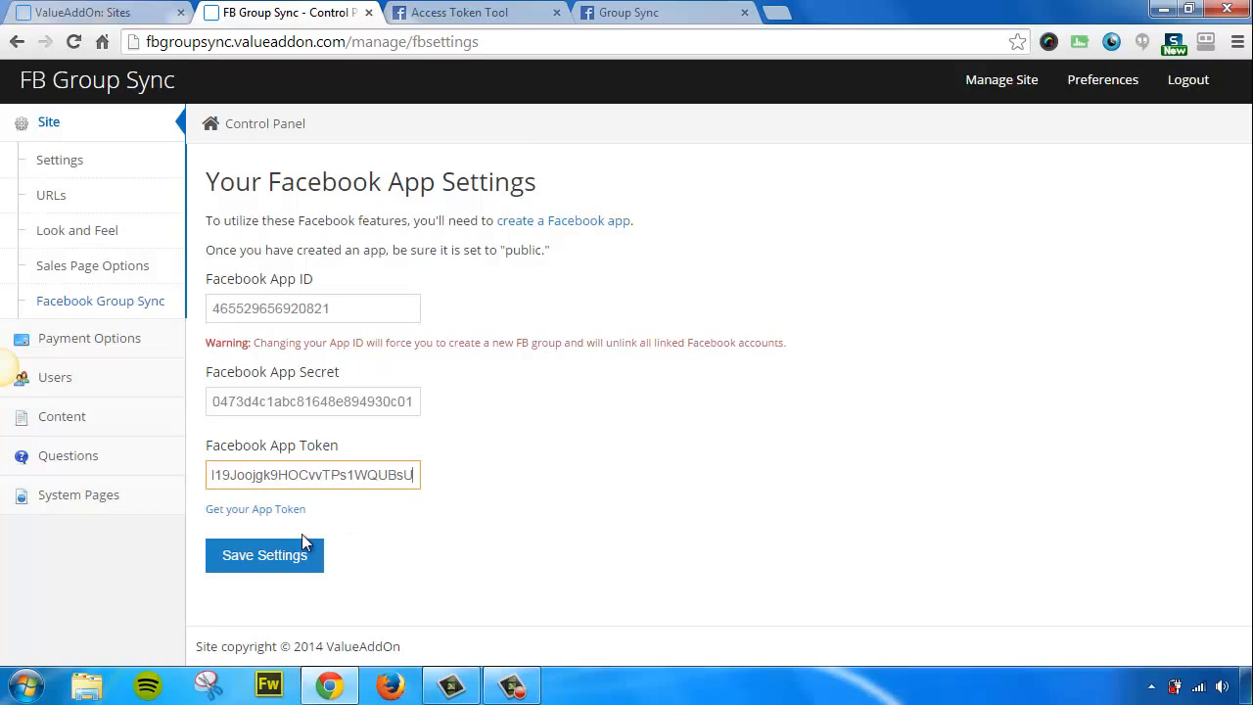
{"action": "left_click", "coordinate": [257, 555]}
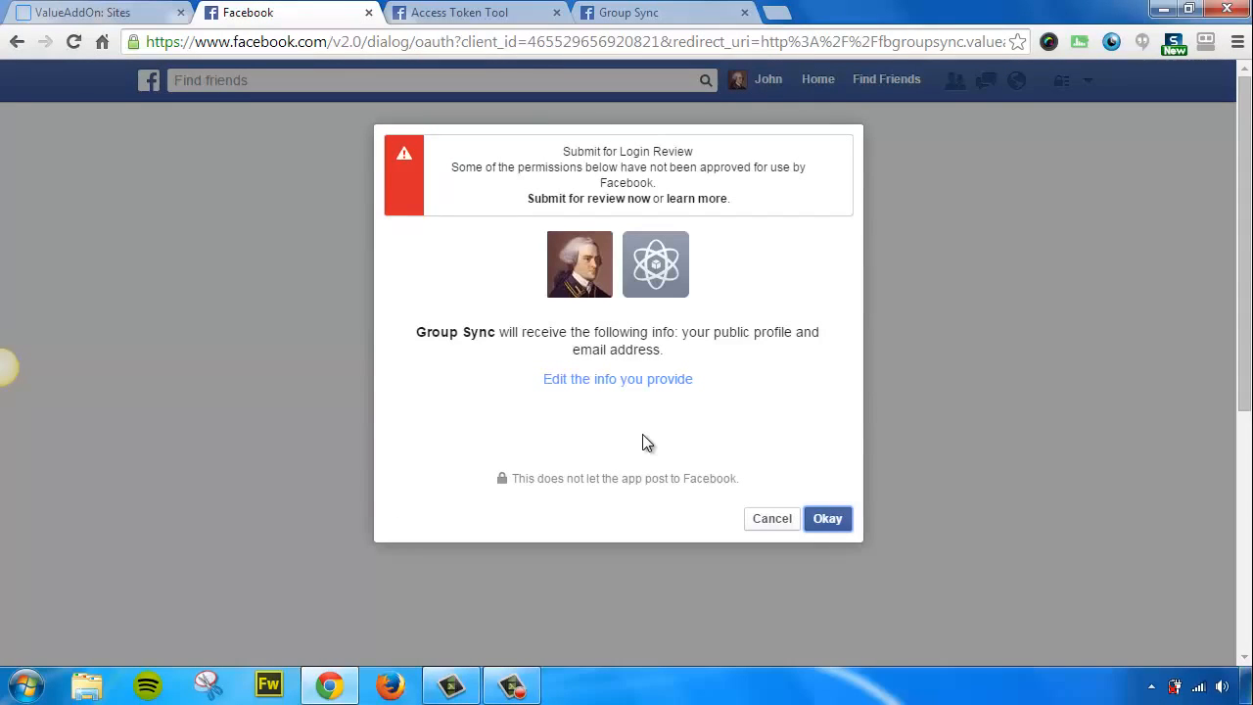
{"action": "left_click", "coordinate": [832, 519]}
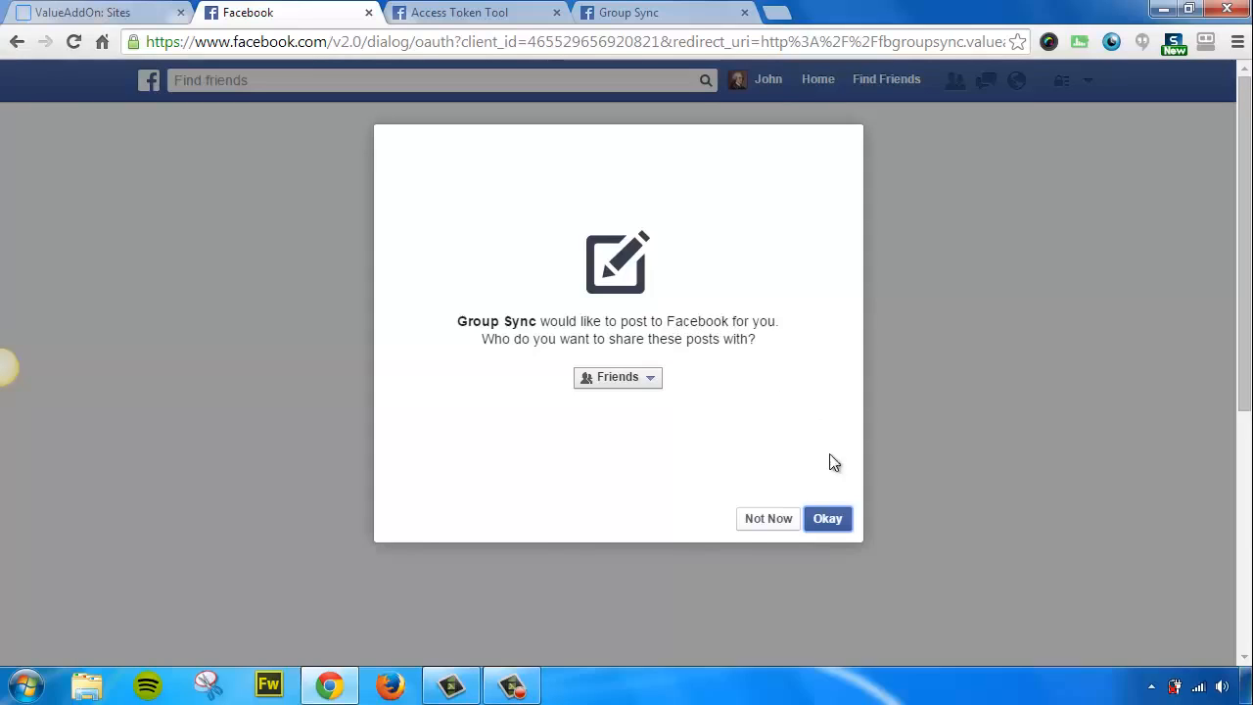
{"action": "left_click", "coordinate": [829, 525]}
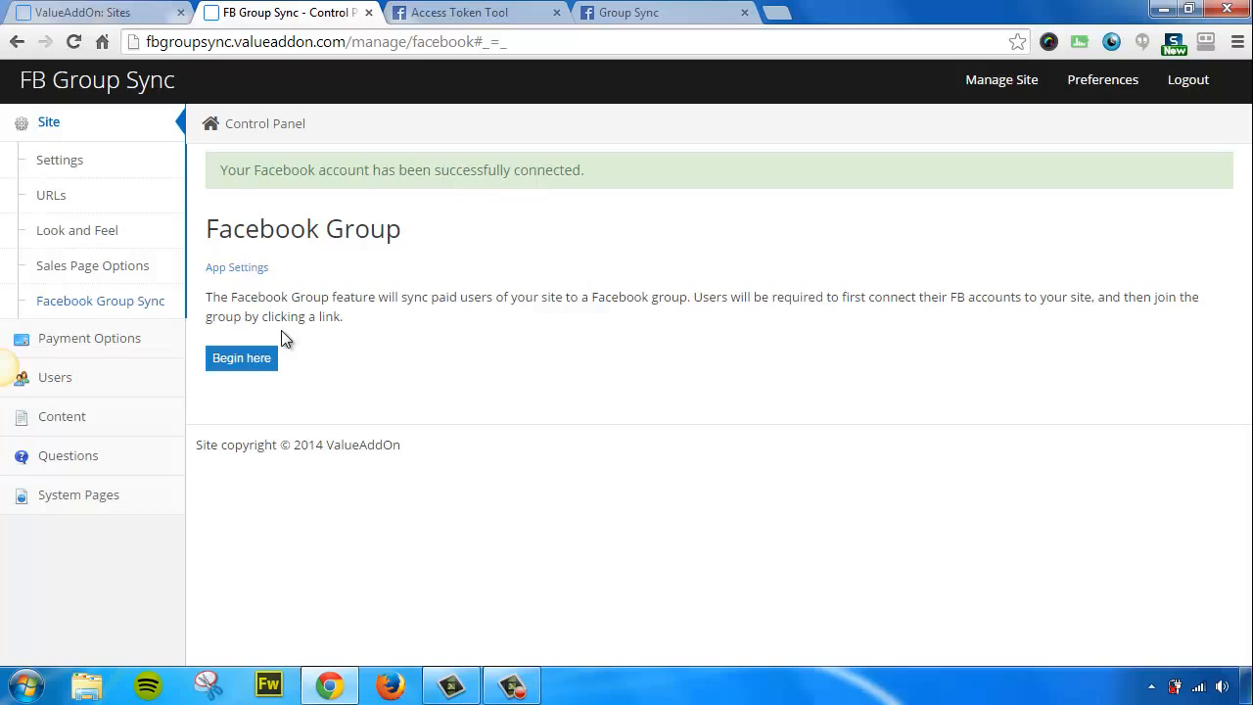
Begin the Facebook group setup and highlight the group-creation error message.
{"action": "left_click", "coordinate": [242, 363]}
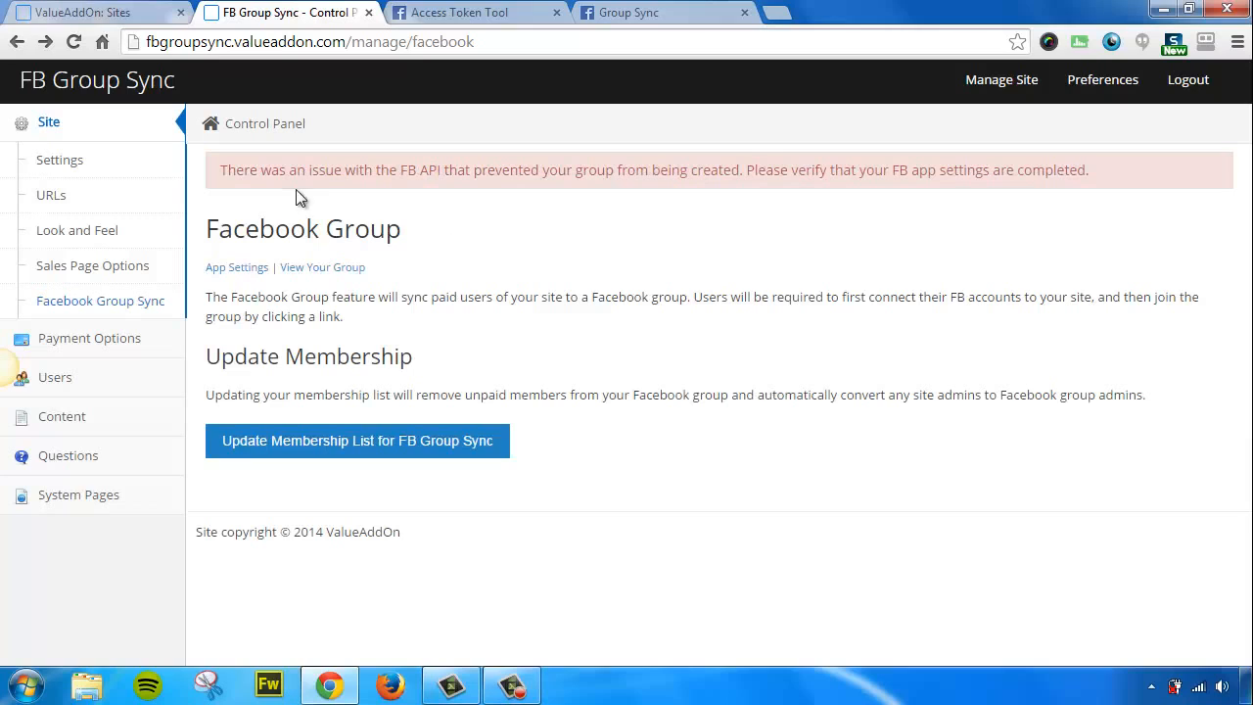
{"action": "left_click_drag", "start_coordinate": [221, 171], "coordinate": [1094, 175]}
{"action": "left_click", "coordinate": [1094, 175]}
From the member home page, join the FB Group Sync group in Step 2 of 2 and confirm.
{"action": "left_click", "coordinate": [93, 88]}
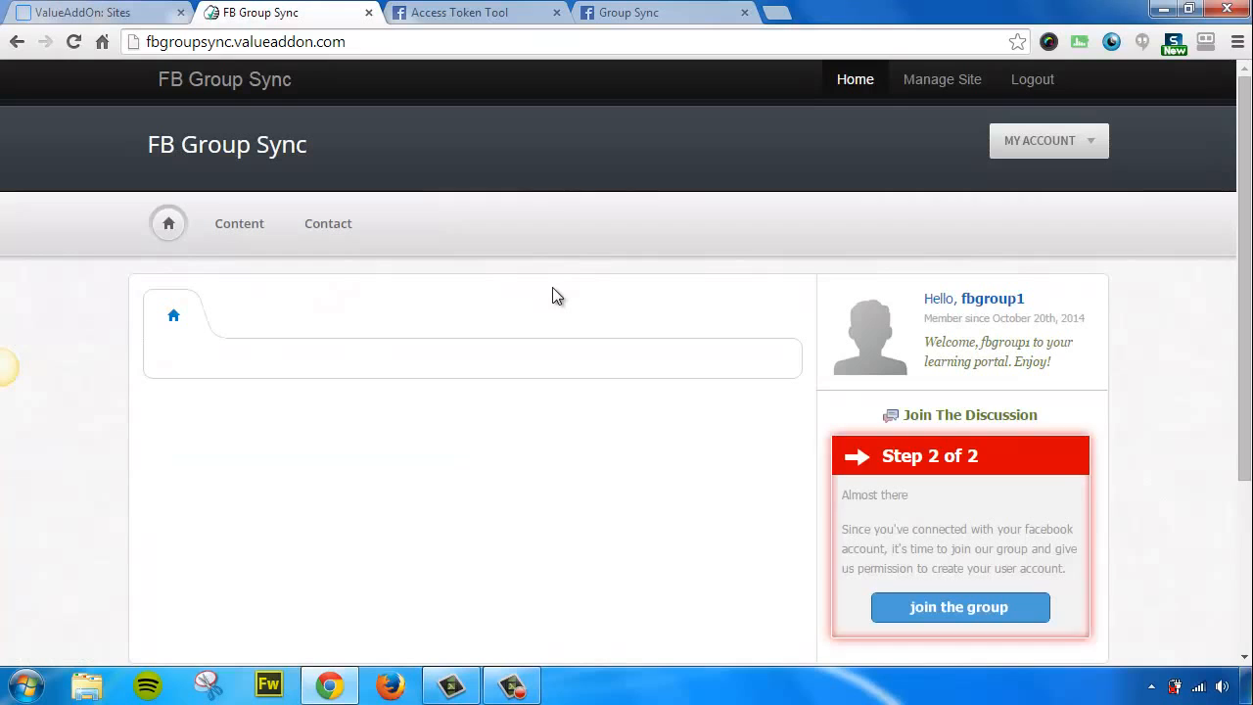
{"action": "left_click_drag", "start_coordinate": [1246, 282], "coordinate": [1246, 397]}
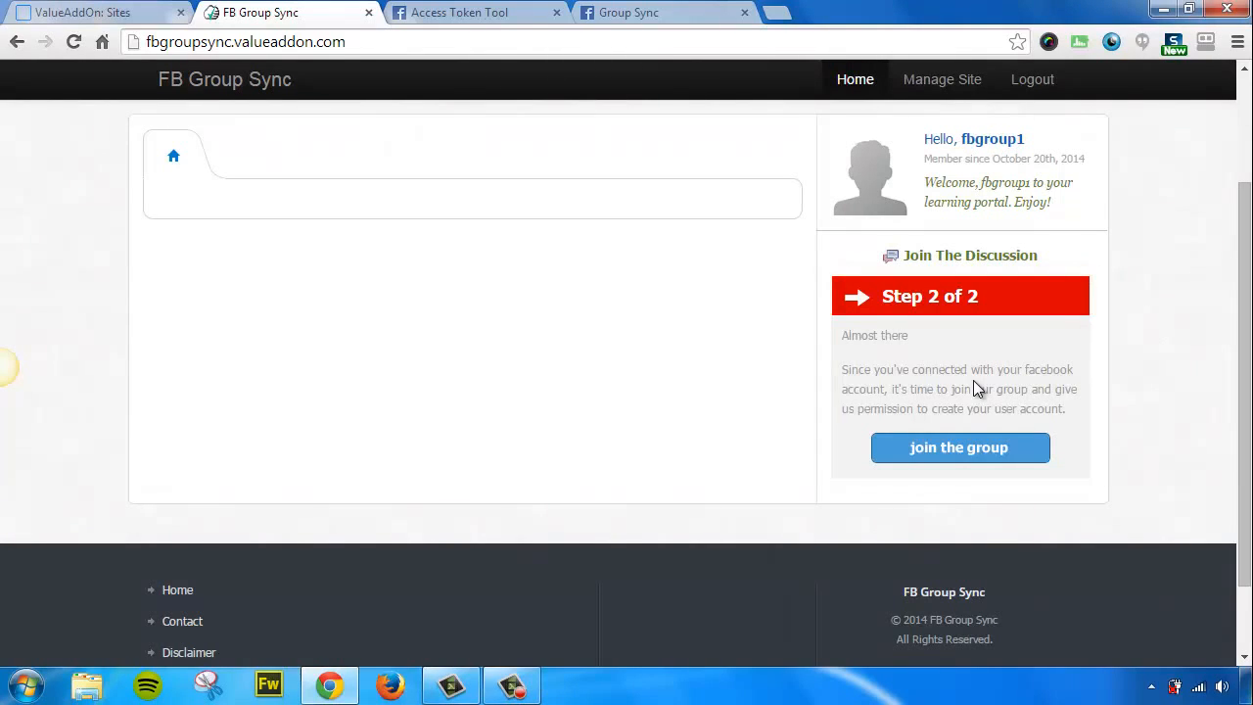
{"action": "left_click", "coordinate": [953, 454]}
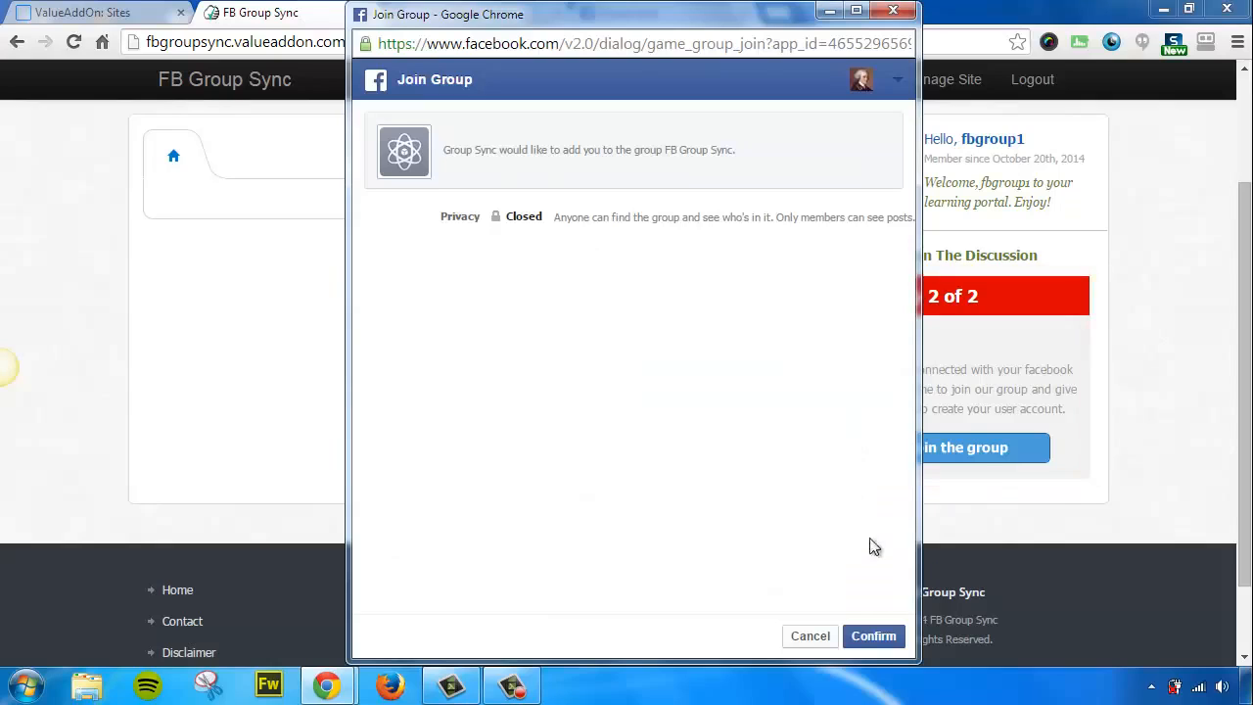
{"action": "left_click", "coordinate": [876, 638]}
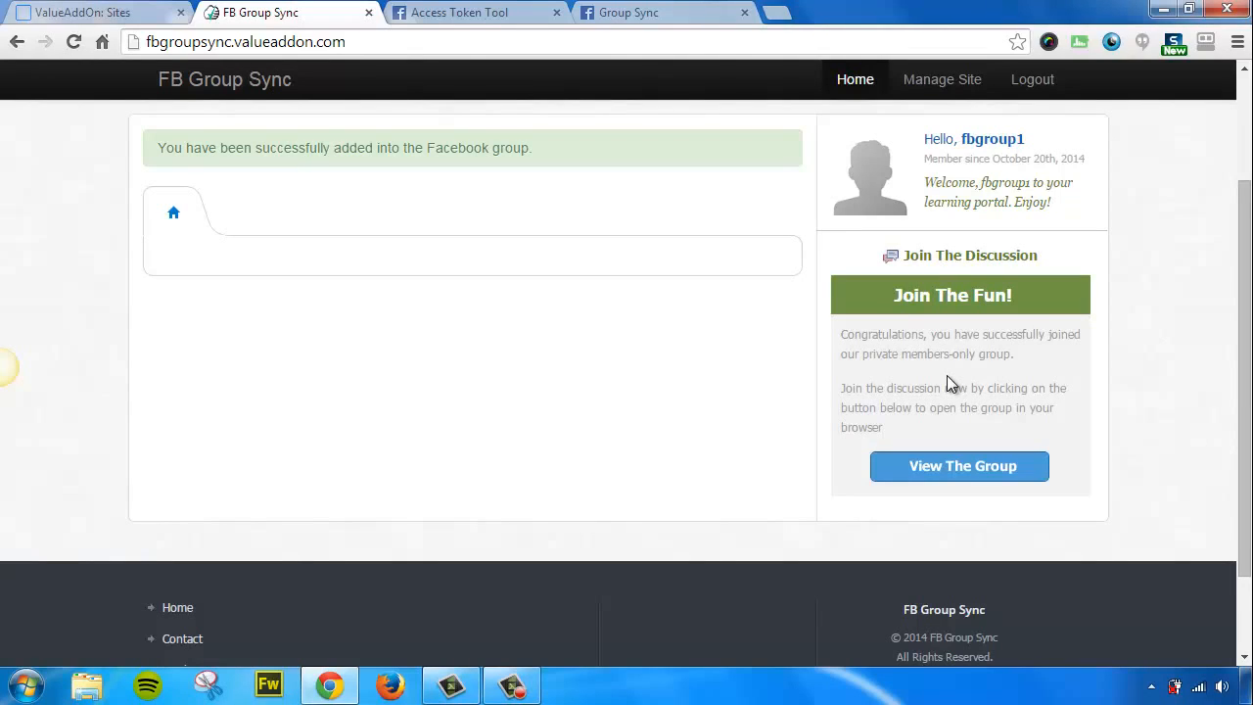
Open the FB Group Sync Facebook group page with View The Group.
{"action": "left_click", "coordinate": [947, 470]}
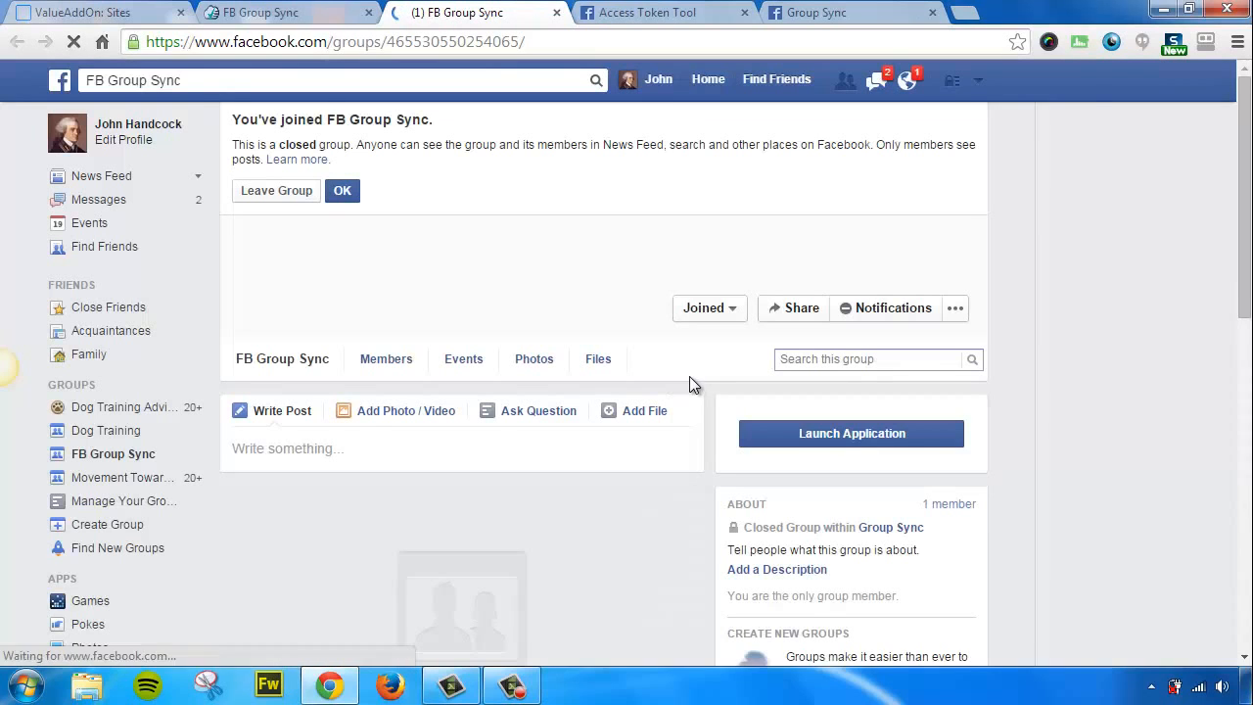